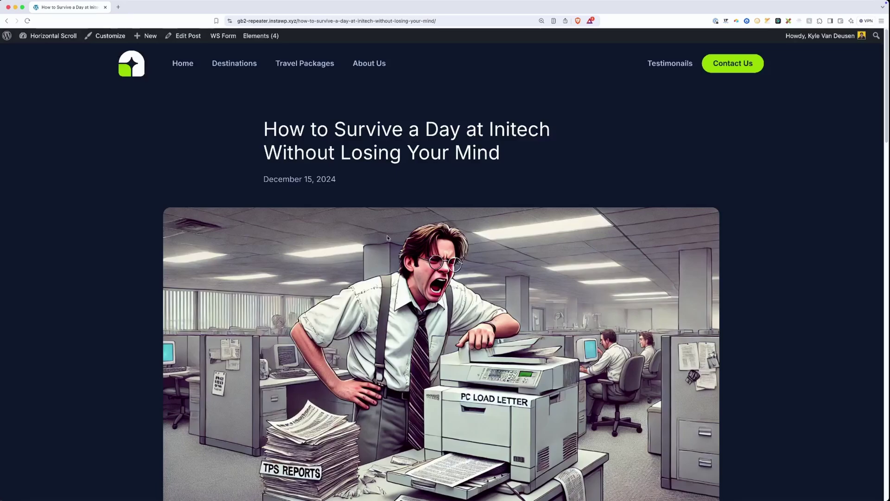
Open the Single Post (Blog) content template from the admin-bar Elements menu and scroll to its author box.
scroll(311, 171, down, 10)
scroll(406, 214, down, 20)
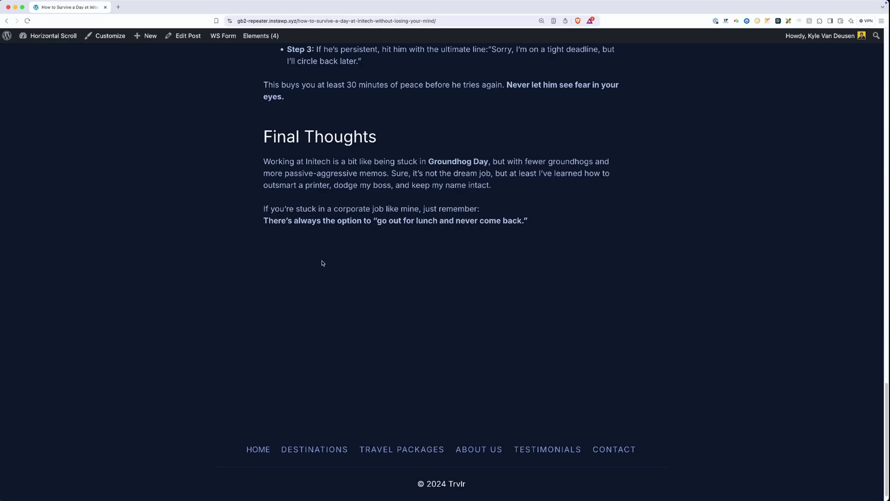
mouse_move(255, 35)
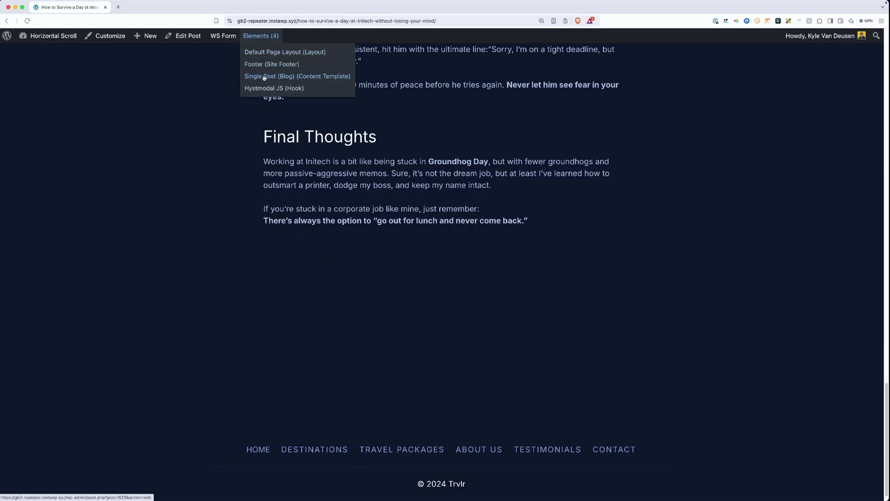
click(318, 82)
scroll(418, 190, down, 5)
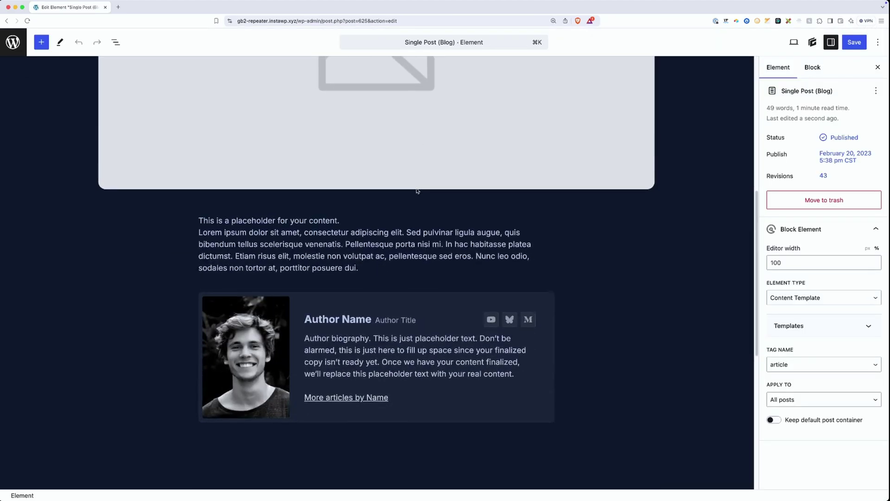
scroll(418, 190, down, 3)
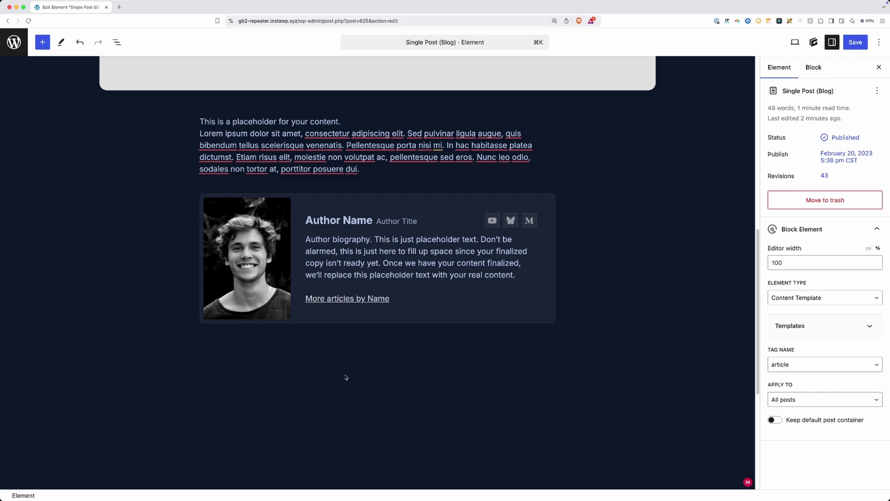
Start a quick note listing Full Name, Position, YouTube, Bluesky, Medium URLs and Bio, tagged WP or CF.
key(super+shift+n)
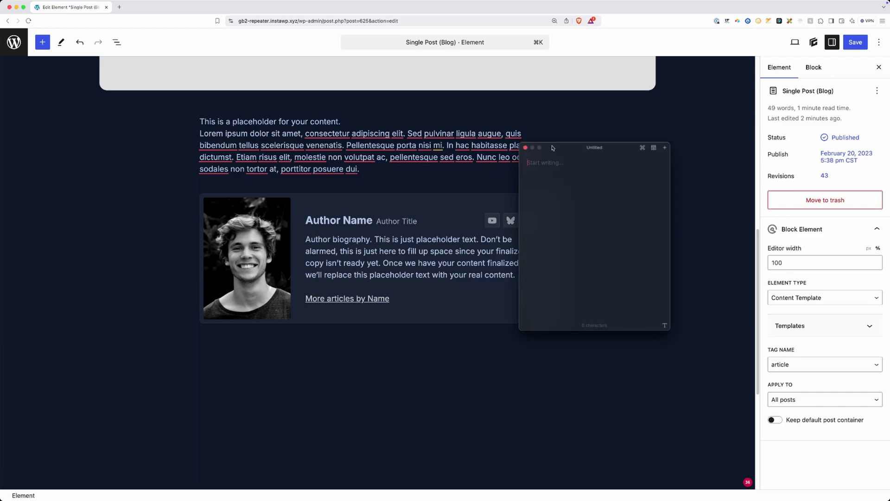
drag(553, 148, 585, 183)
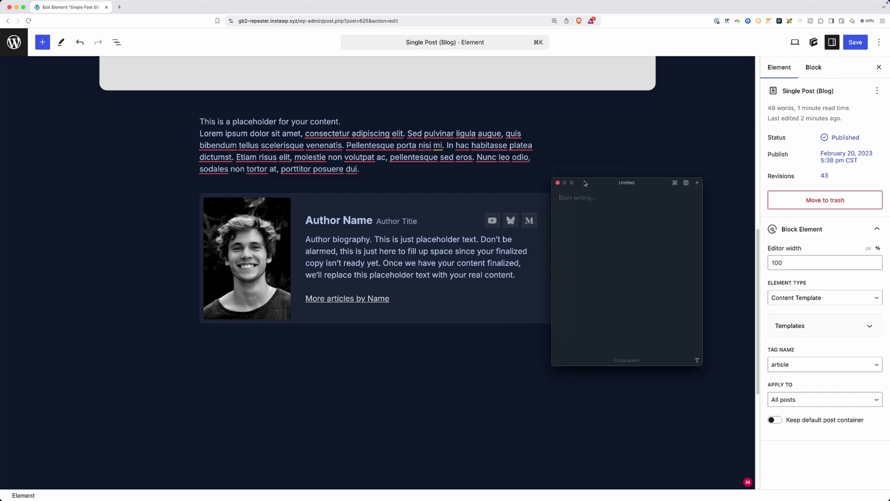
text(Full Name - WP Position - CF YouTu)
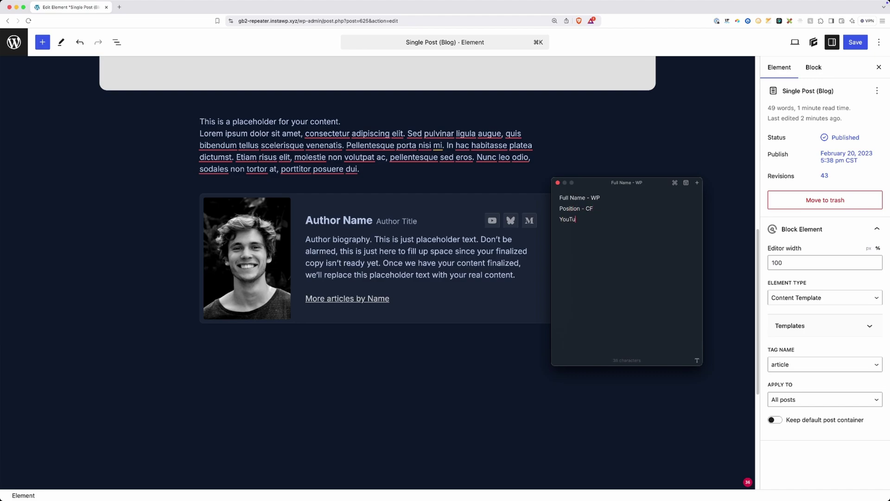
text(be URL - CF )
text(Blue)
text(sky URL - CF)
key(Return)
text(Medium URL - CF)
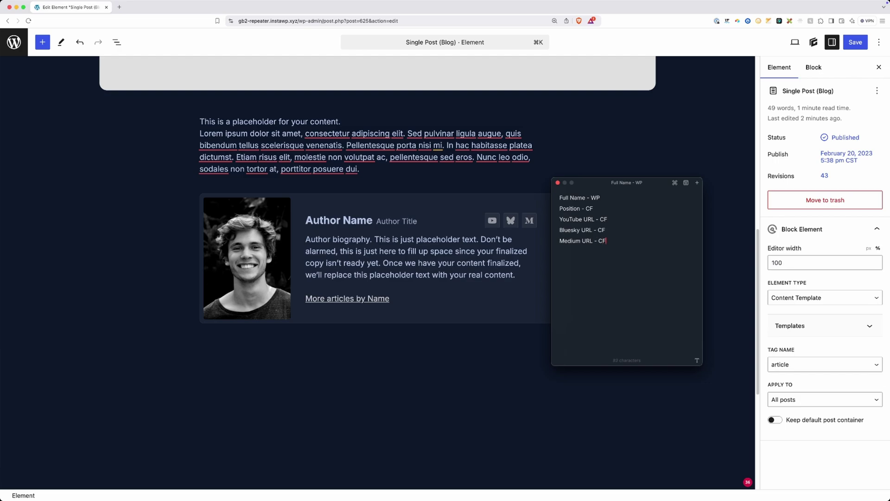
text(Blo - WP)
Add 'First Name - WP' and 'Author Photo - CF' to the note and save the template.
key(super+Tab)
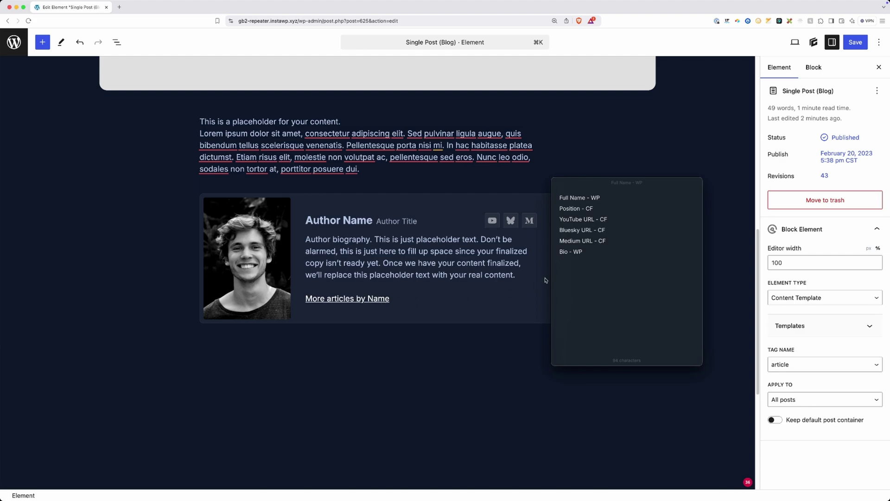
click(570, 265)
text(First N)
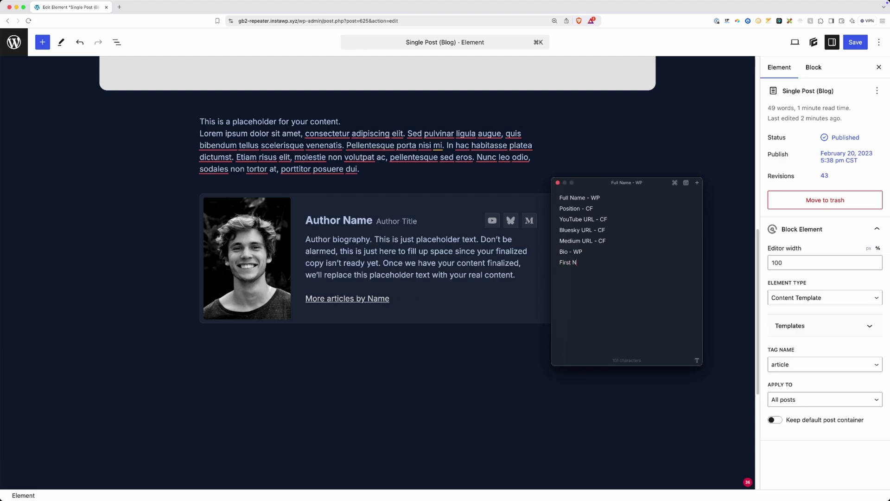
text(ame - WP)
key(super+Tab)
click(582, 280)
text(Author Photo - CF)
click(846, 43)
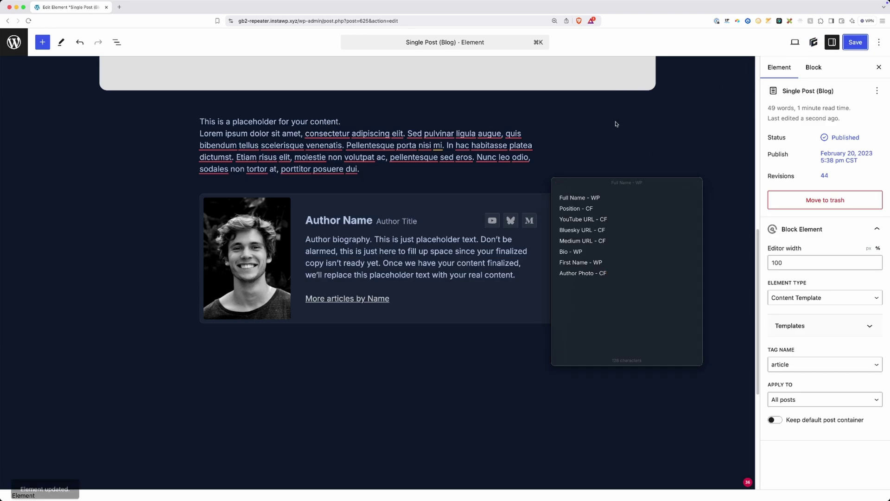
Create a new ACF field group titled 'Author Information' from the Field Groups list.
click(14, 43)
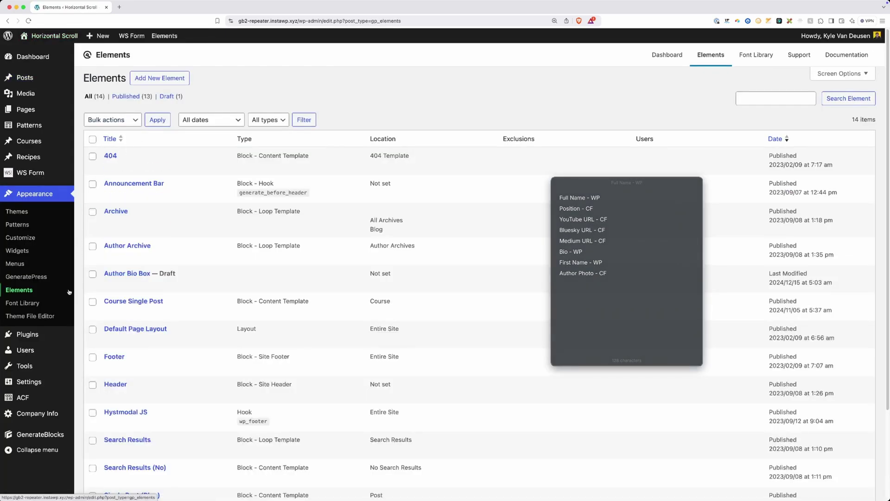
mouse_move(46, 398)
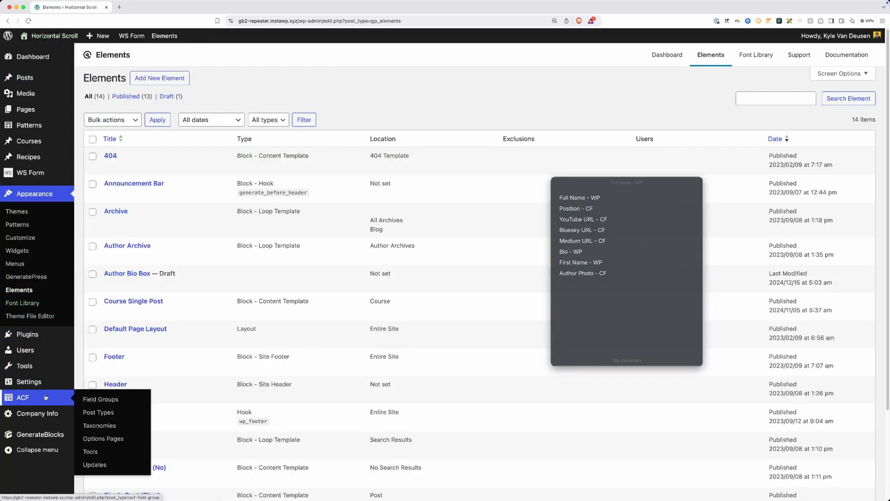
click(98, 400)
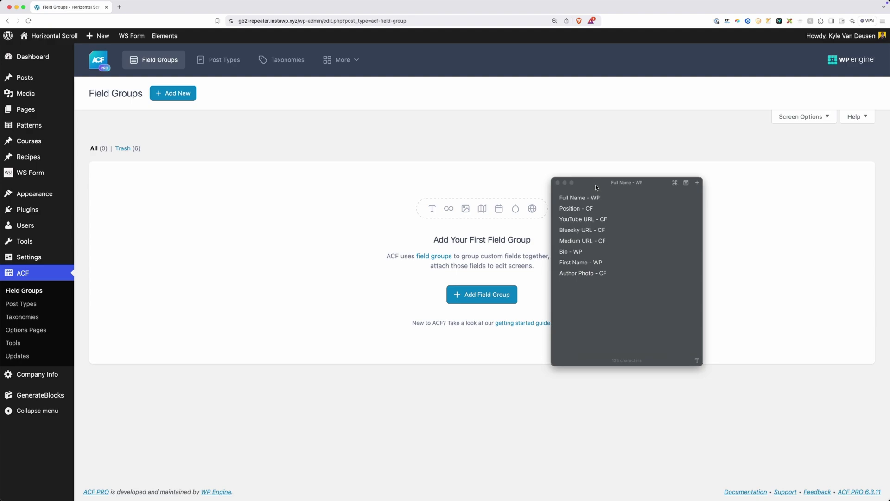
key(Escape)
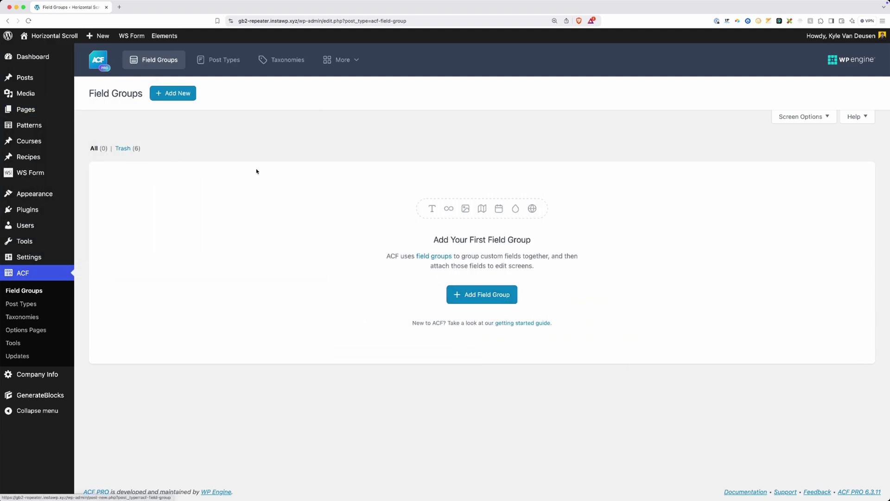
click(179, 99)
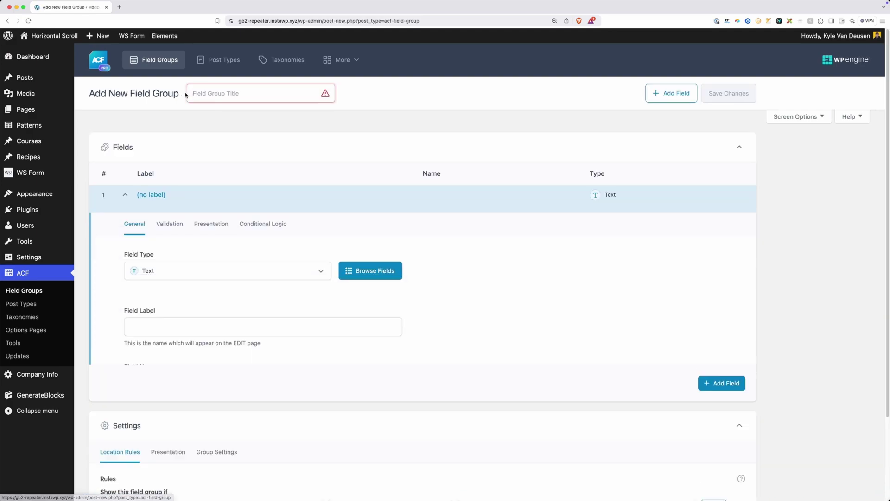
text(Aut)
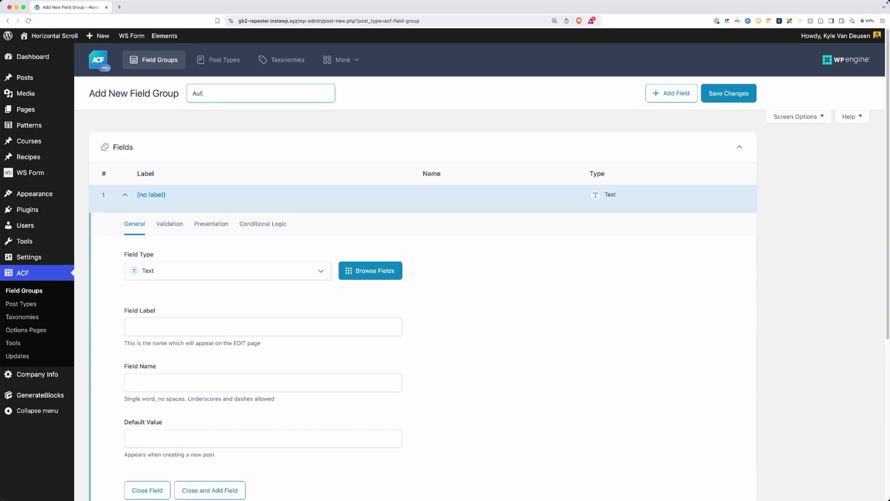
text(horiInformation)
drag(688, 147, 733, 115)
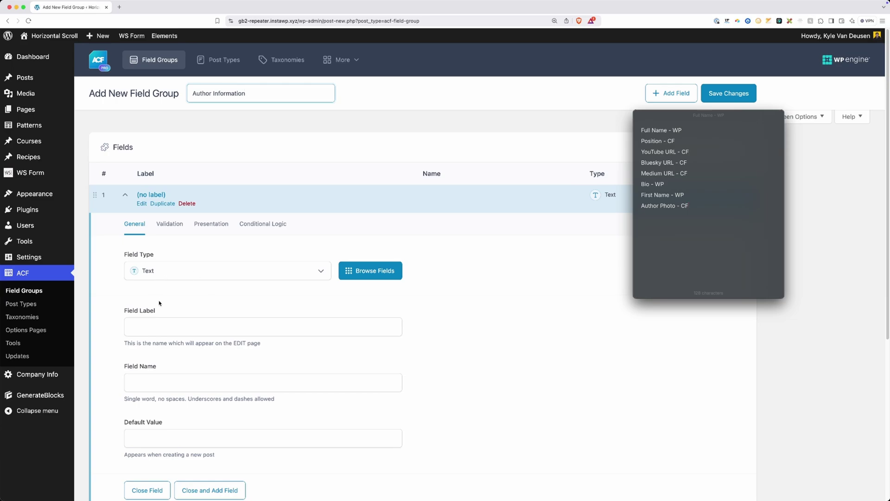
Label the first field Position, with field name author_position.
click(163, 327)
text(Position)
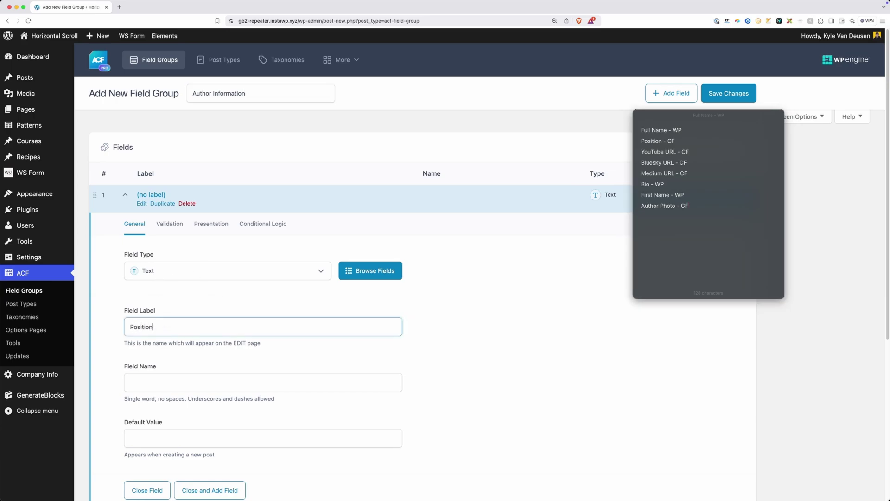
key(Tab)
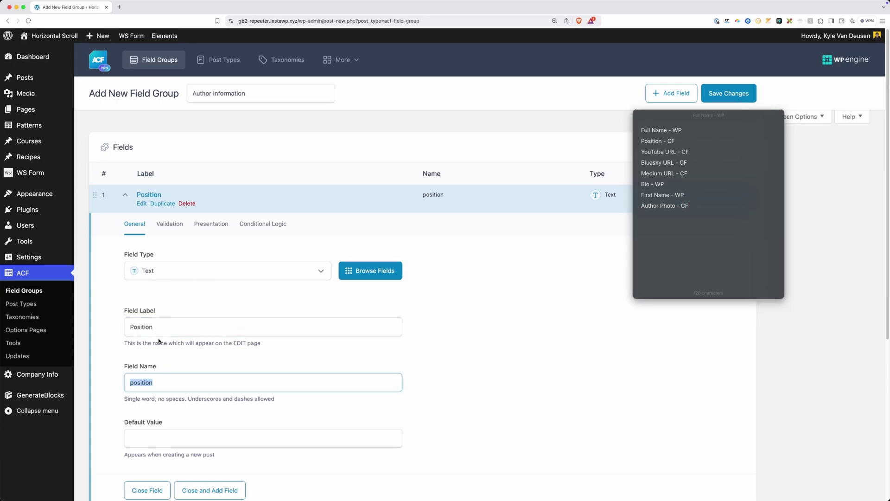
scroll(161, 347, down, 3)
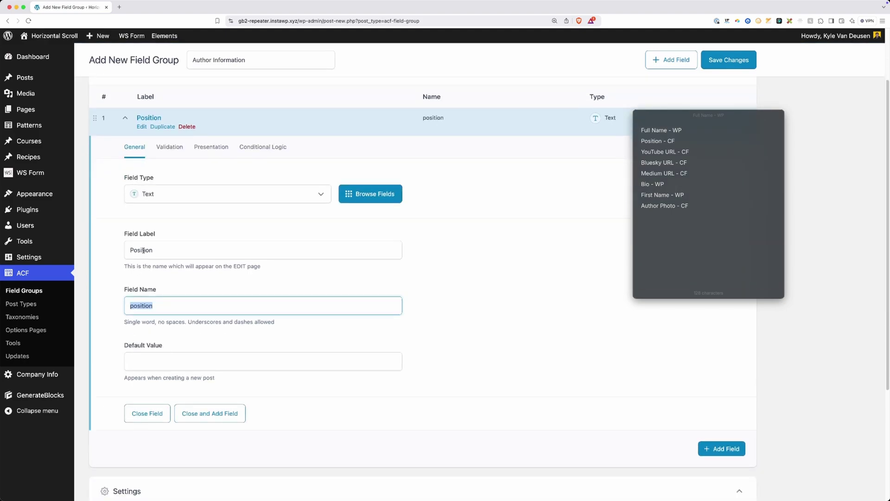
key(Left)
text(author_)
Add a URL-type field labelled YouTube URL, prefixing its name with author_.
click(709, 443)
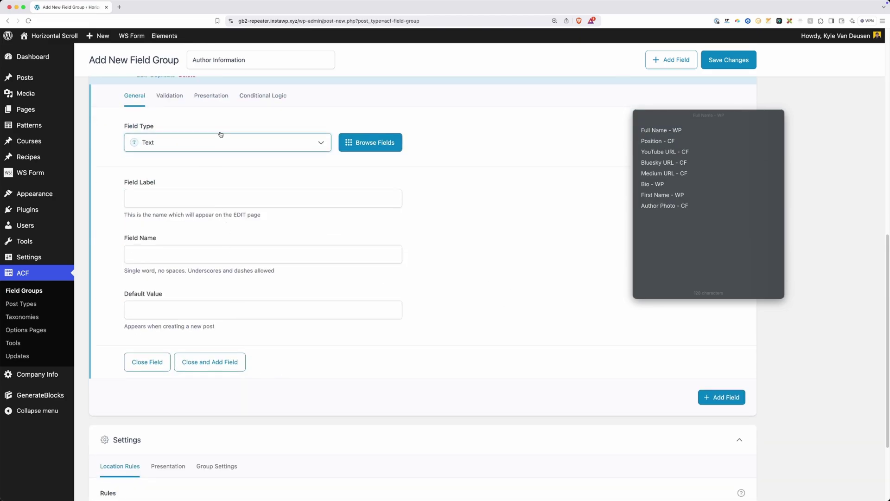
click(221, 135)
text(url)
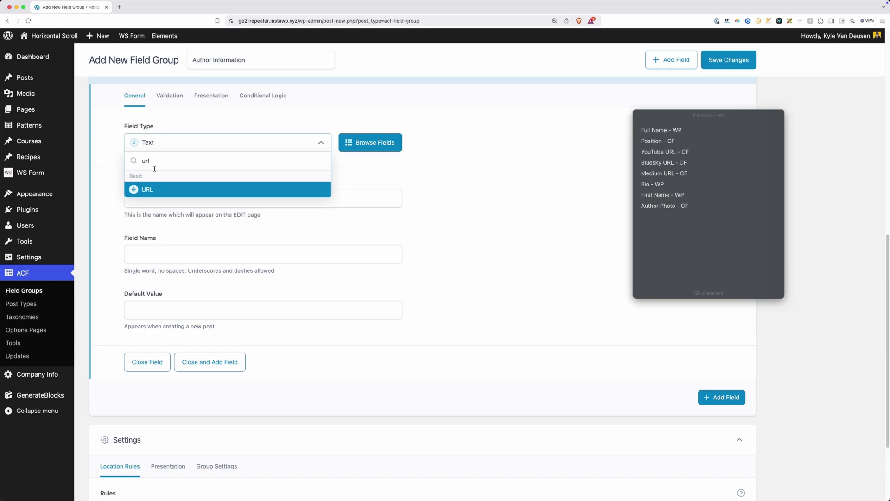
click(162, 188)
click(173, 197)
text(You)
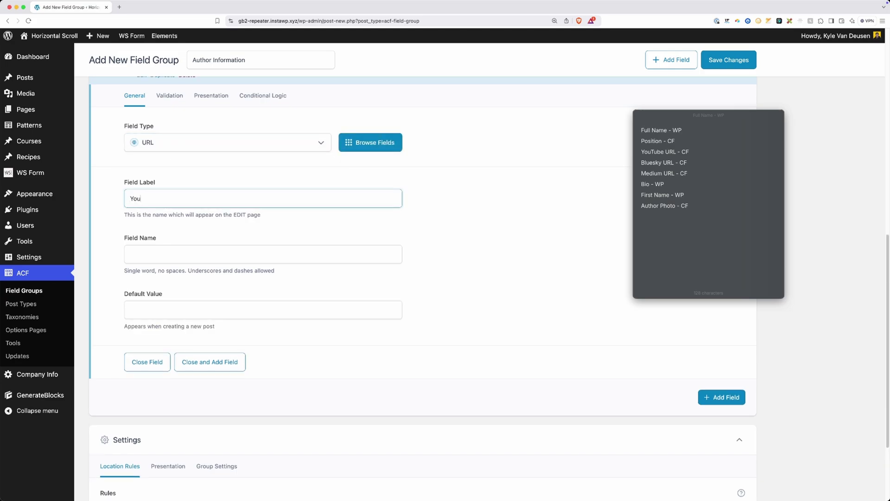
text(Tube URL)
key(Tab)
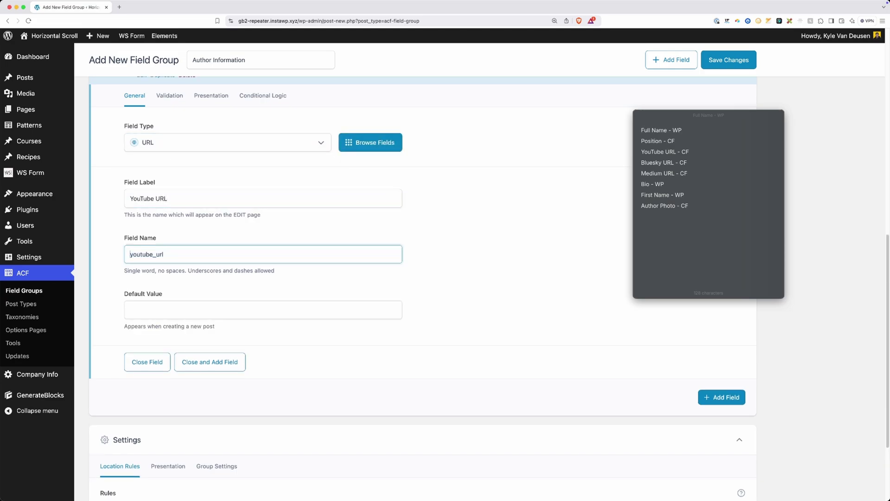
text(author_)
Add a URL-type Bluesky URL field and set the fourth field's type to URL.
click(722, 397)
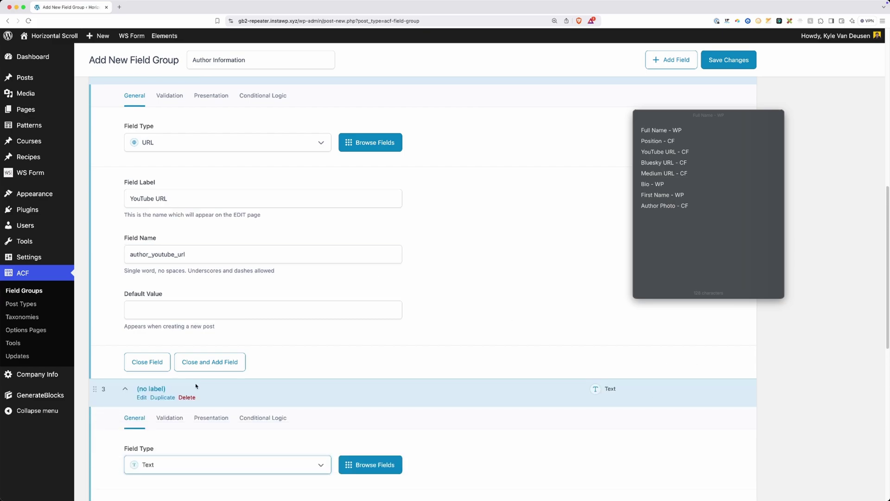
scroll(204, 398, down, 3)
click(193, 314)
text(url)
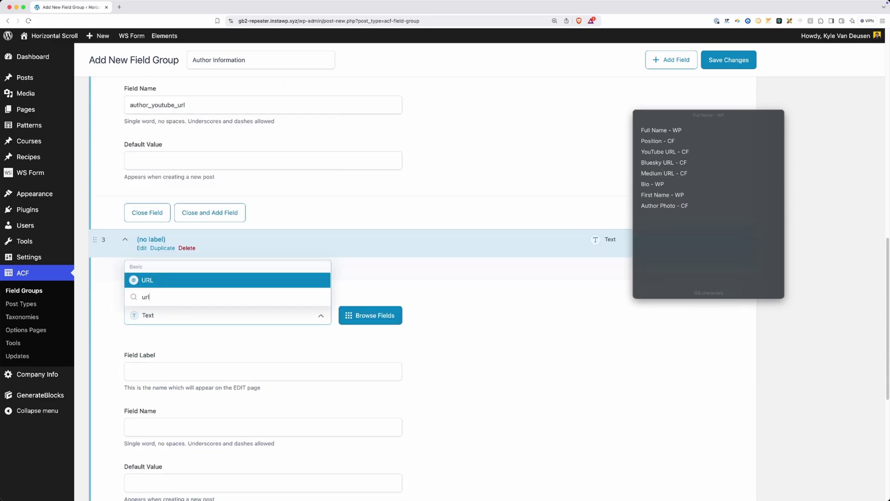
key(Return)
click(171, 368)
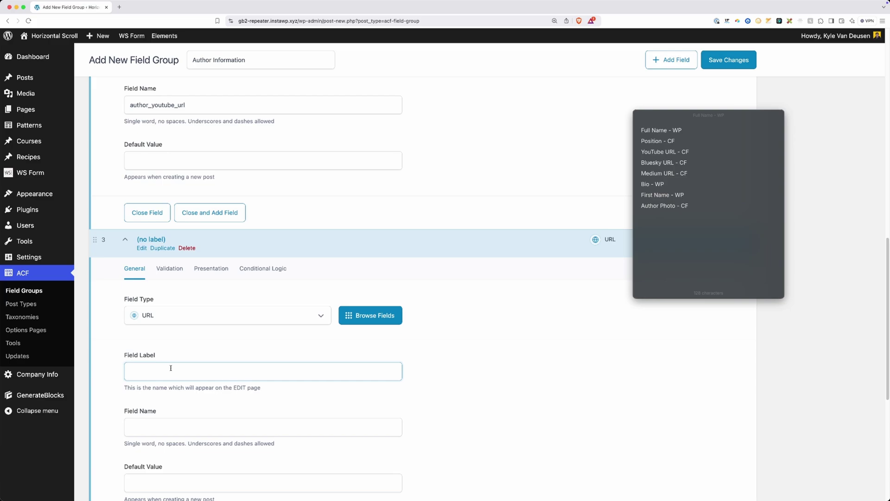
text(Bluesky URL)
key(Tab)
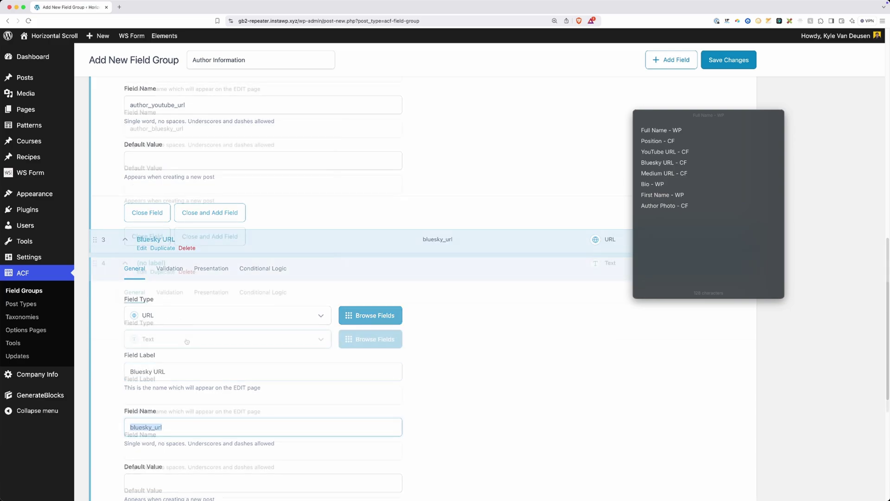
click(187, 342)
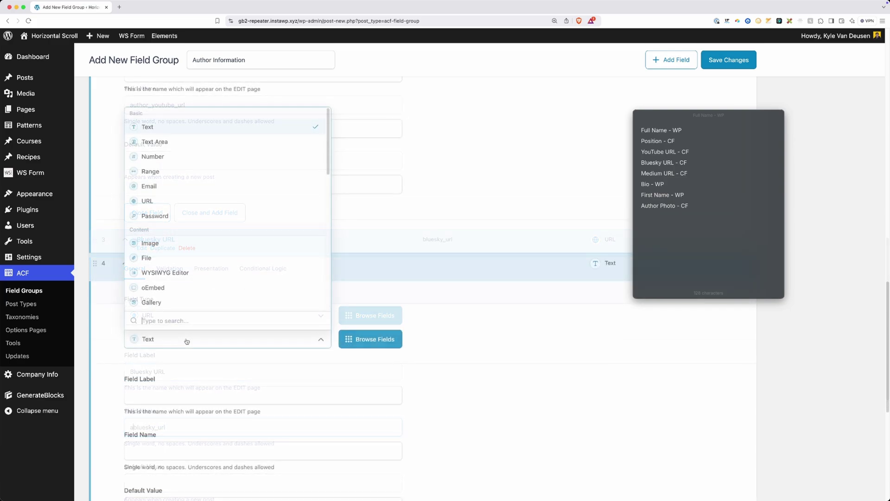
text(url)
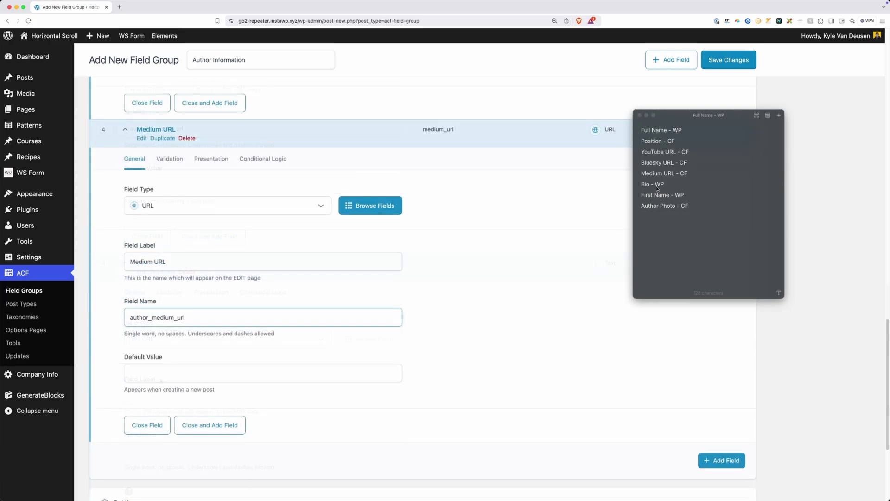
Highlight the WP and CF tags on the note's Bio, First Name and Author Photo lines.
drag(651, 184, 688, 205)
click(693, 194)
click(691, 205)
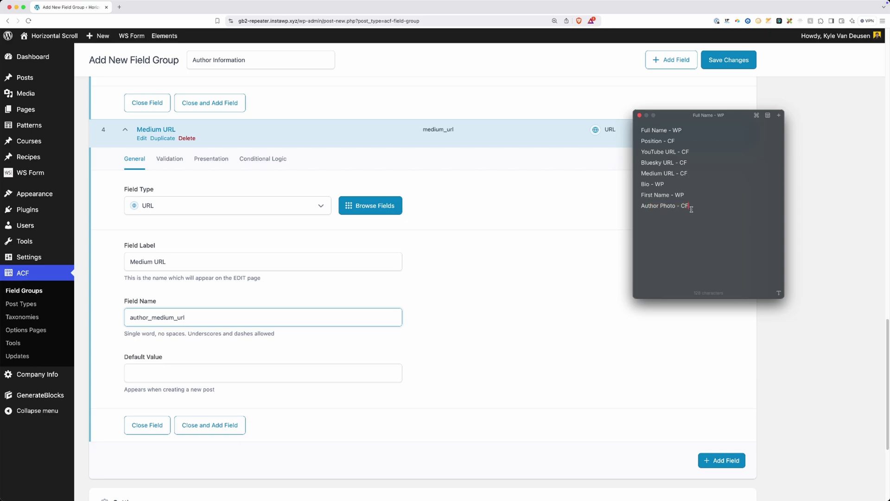
Add a Profile Photo Image field named author_profile_photo with Image URL return format.
click(721, 460)
click(225, 266)
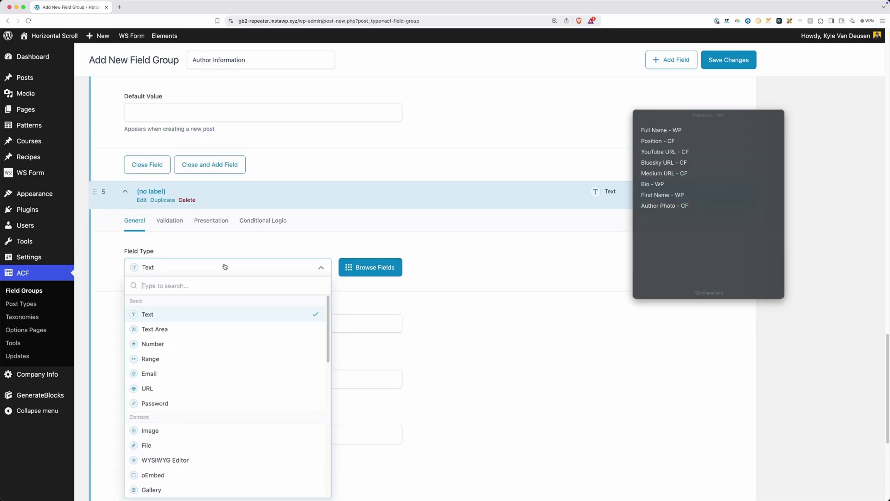
text(ima)
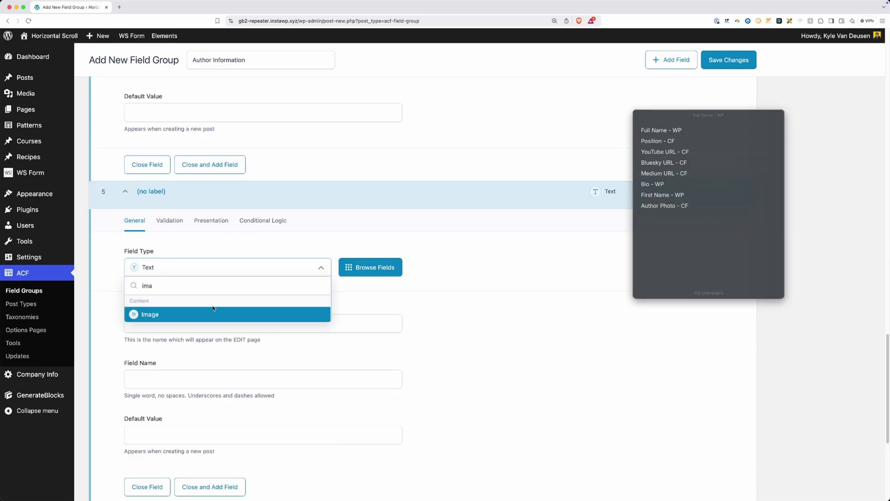
click(213, 314)
click(219, 322)
text(Prf)
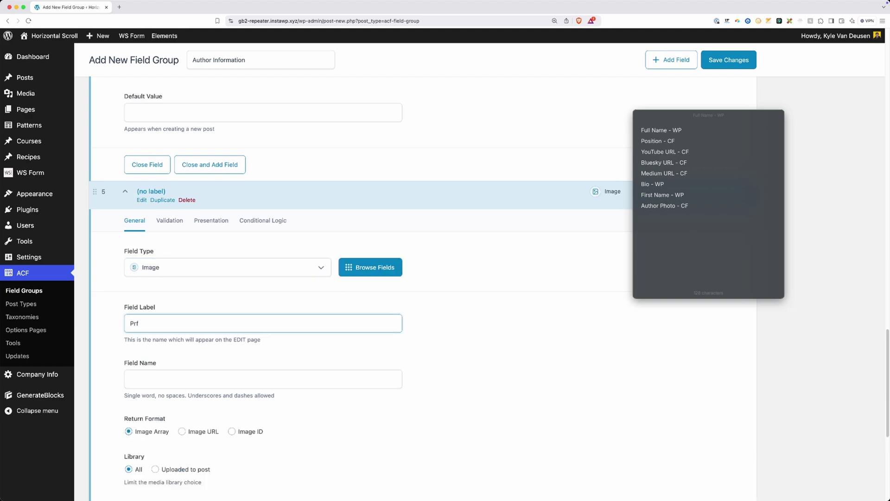
text(ofile Photo)
key(Tab)
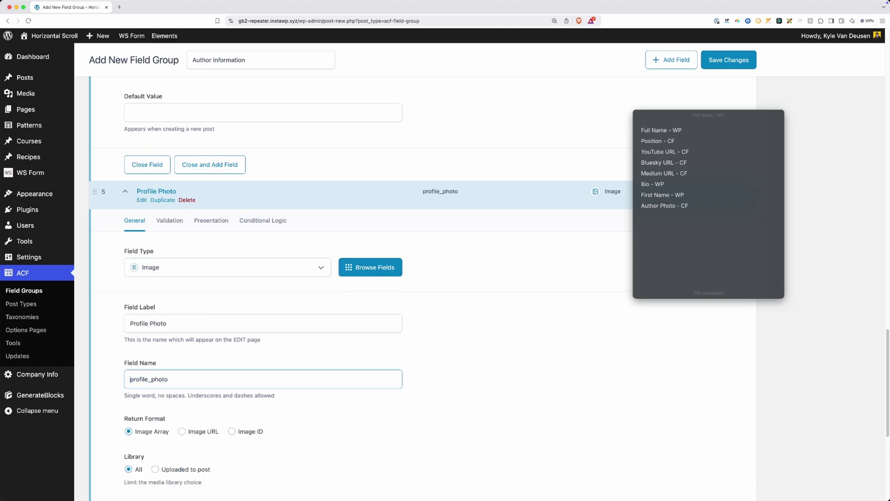
text(author_)
scroll(139, 376, down, 2)
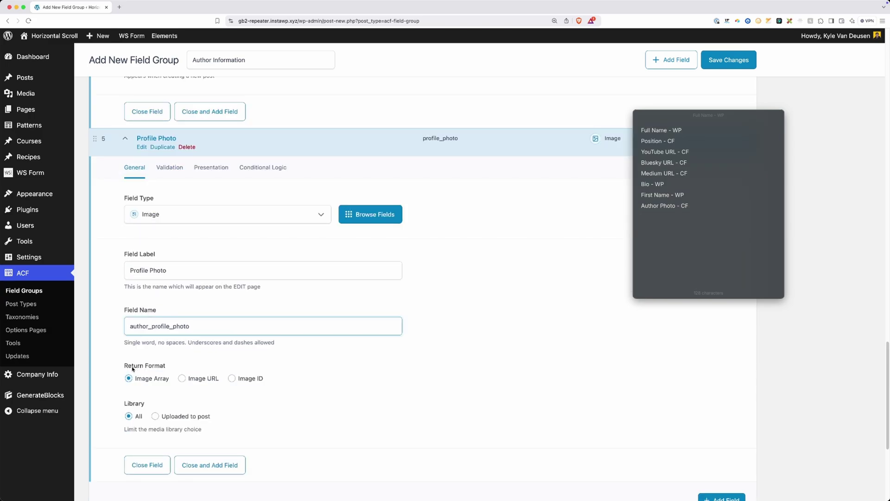
click(182, 378)
scroll(395, 384, down, 5)
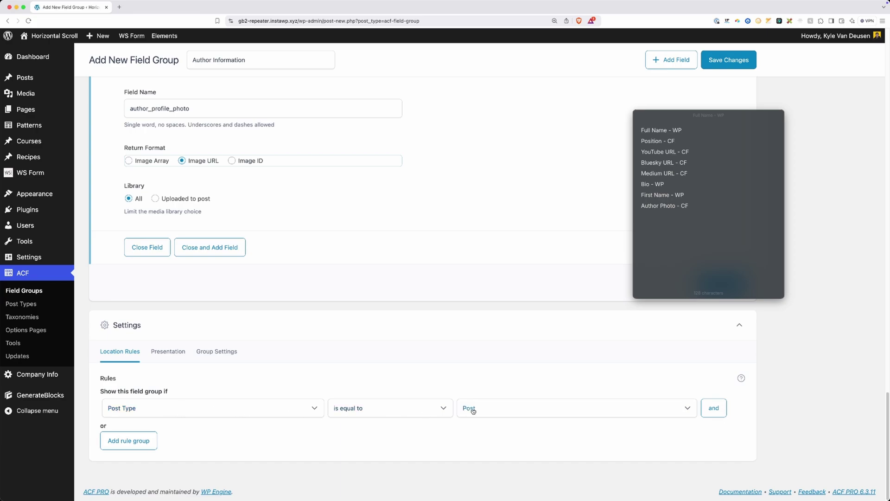
Set the location rule to User Form is equal to All and save the field group.
click(265, 410)
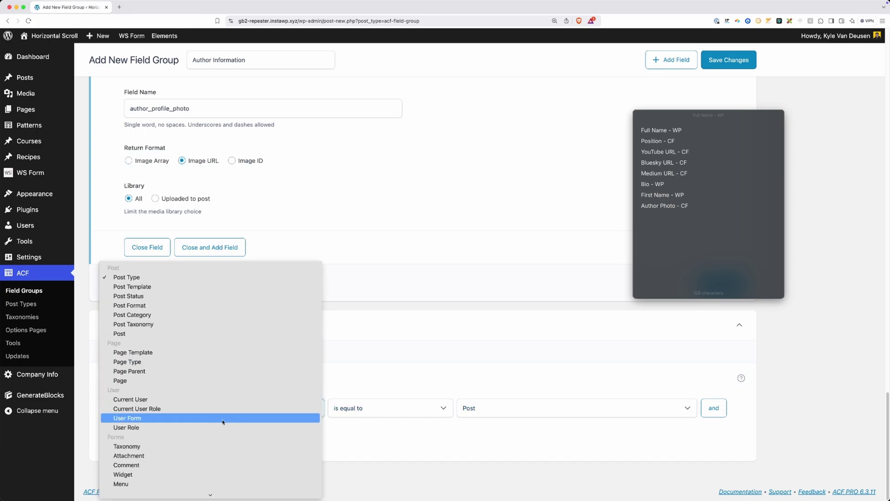
click(204, 417)
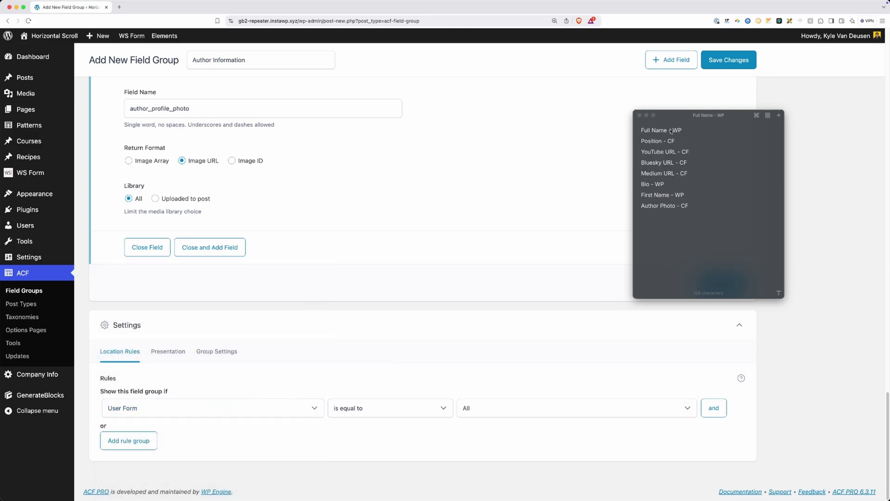
click(639, 116)
click(734, 59)
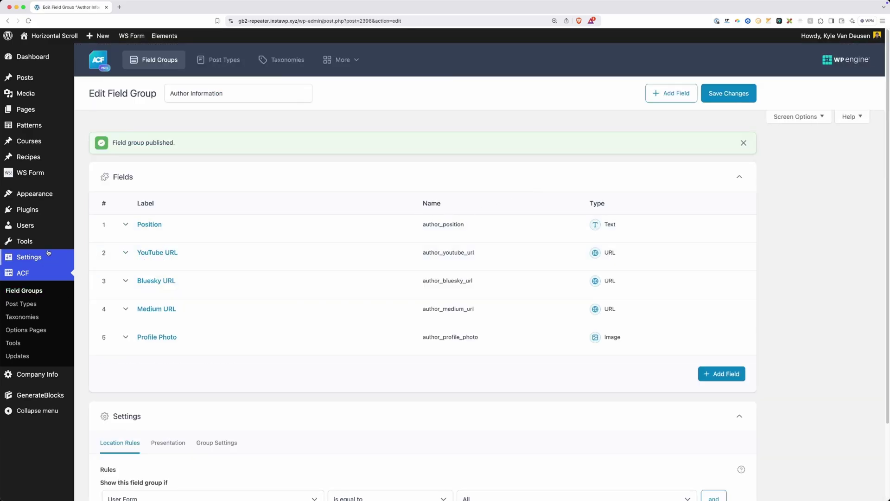
Edit the author user from All Users and scroll down to the Author Information section.
mouse_move(65, 225)
click(112, 229)
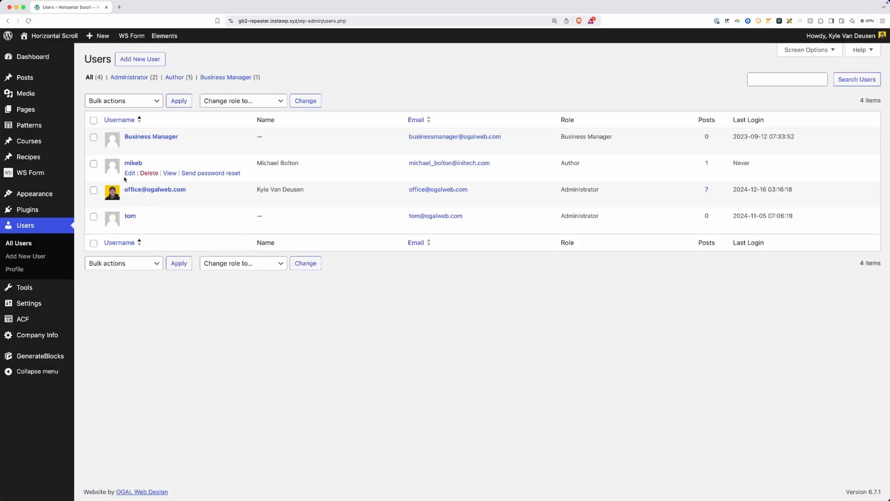
click(129, 173)
scroll(185, 248, down, 5)
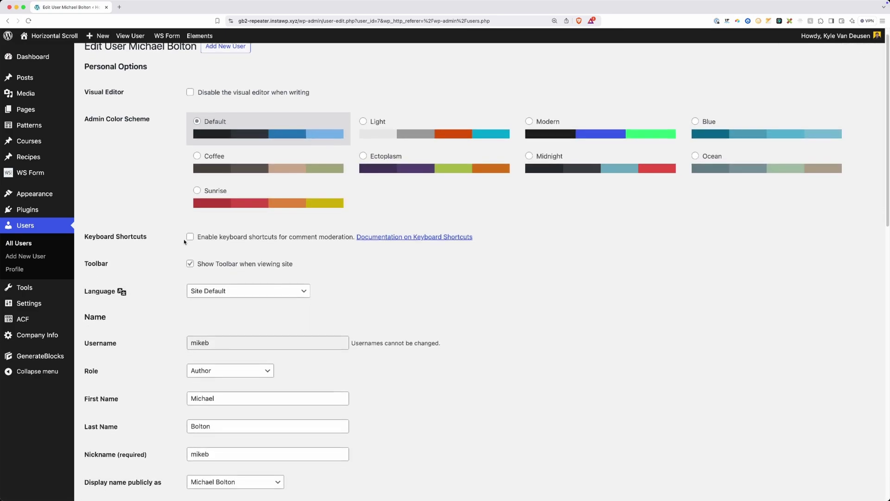
scroll(186, 249, down, 3)
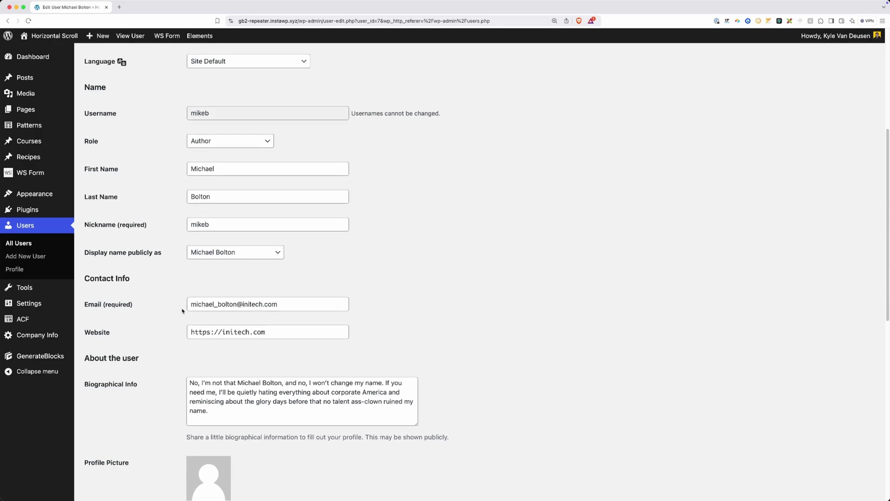
scroll(218, 323, down, 3)
scroll(208, 311, down, 3)
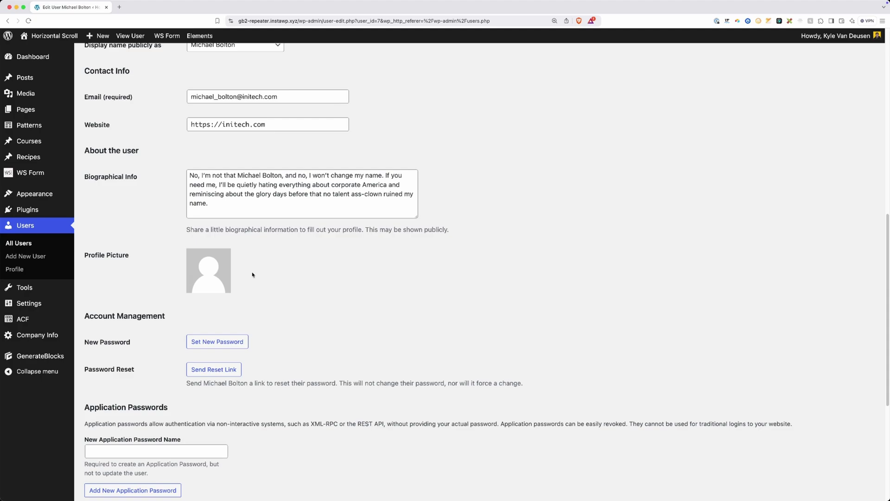
scroll(255, 275, down, 5)
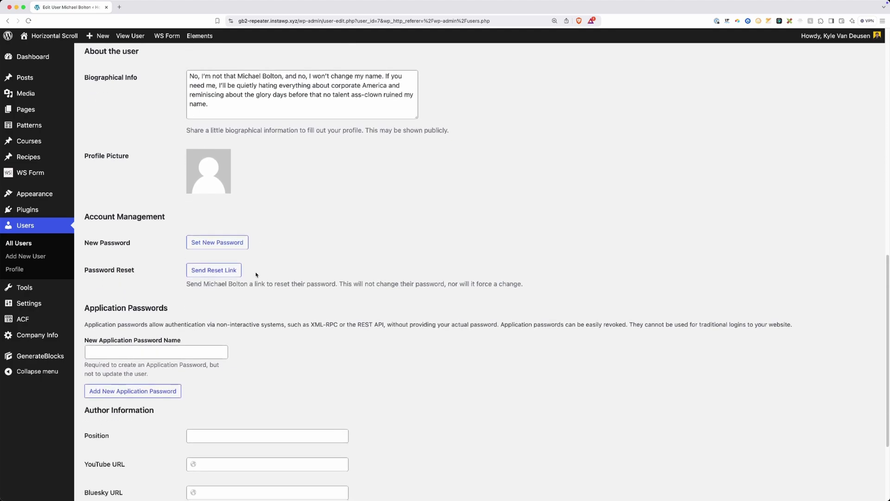
scroll(256, 275, down, 2)
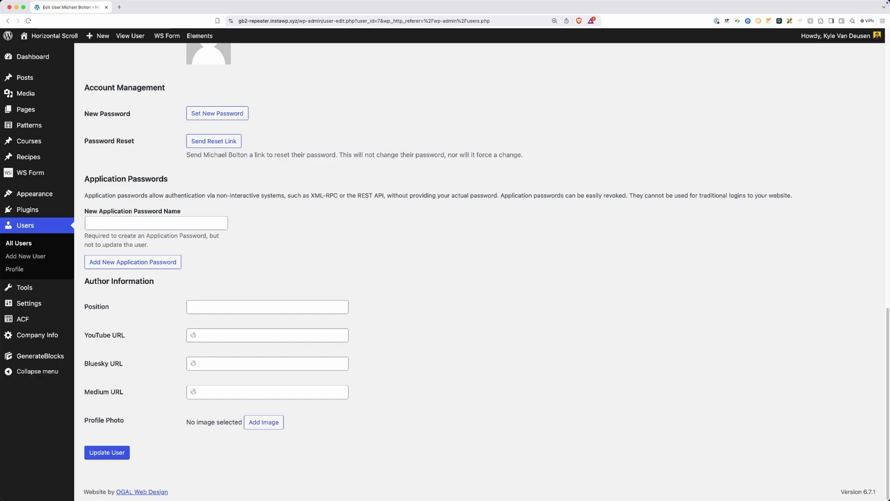
drag(84, 281, 155, 282)
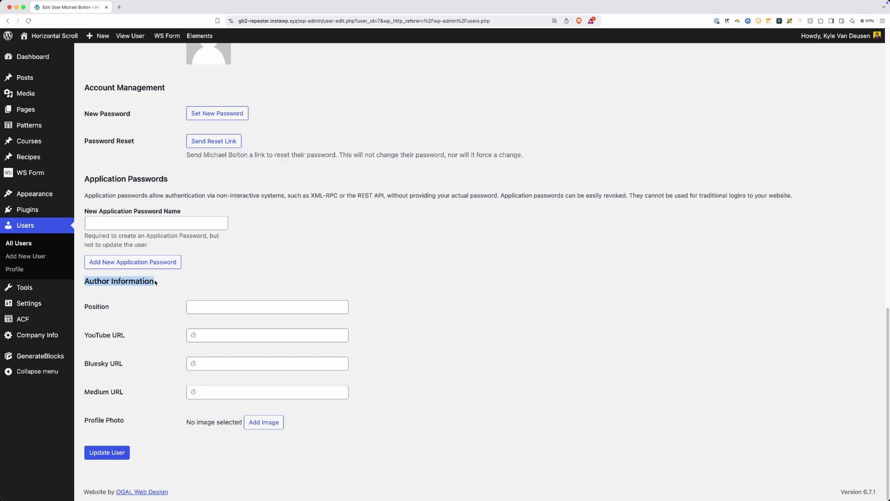
Fill in Position 'Software Engineer', the YouTube, Bluesky and Medium URLs and a photo, then update the user.
click(155, 282)
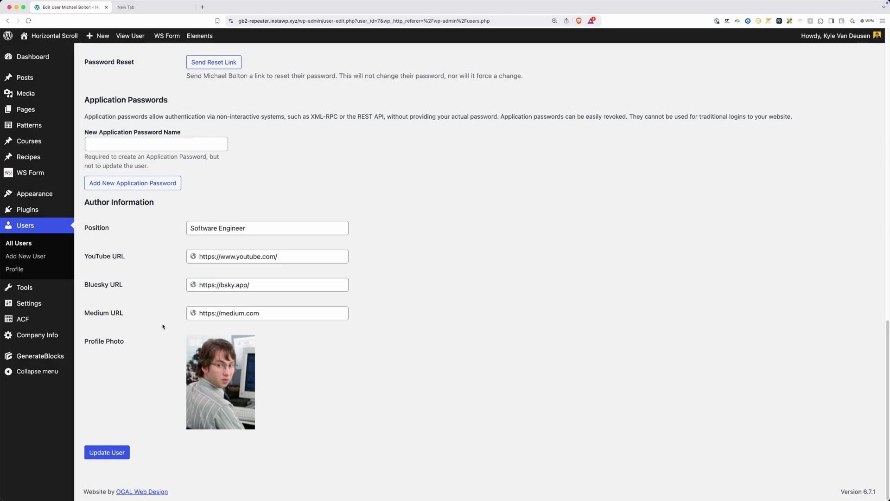
mouse_move(228, 386)
click(122, 453)
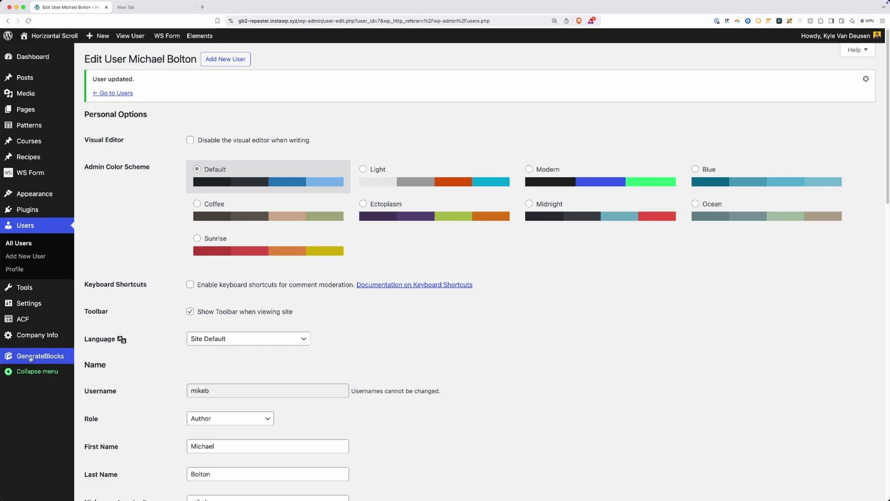
Open the Author Information field group and paste author_position into the note.
mouse_move(55, 320)
click(94, 325)
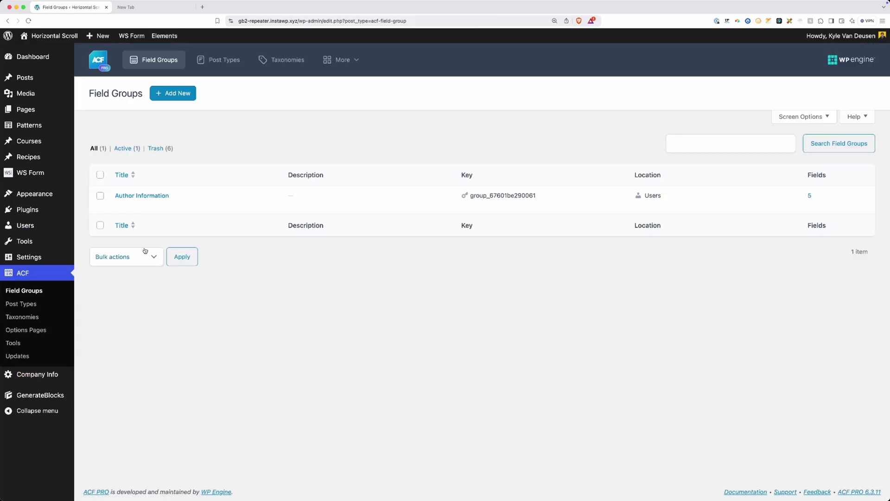
click(118, 205)
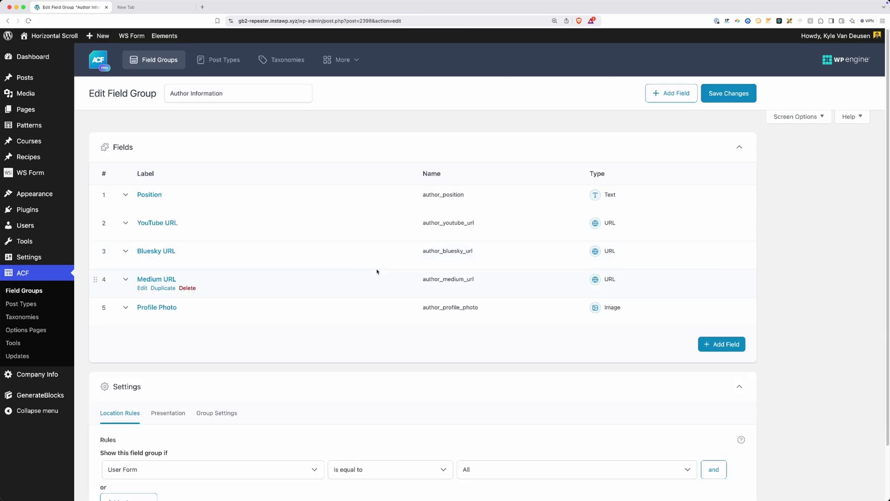
click(440, 199)
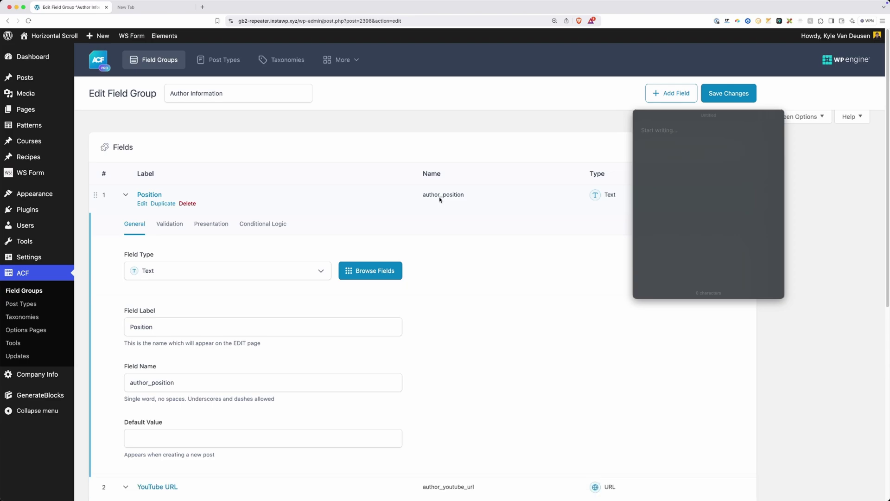
click(439, 199)
text(author_position)
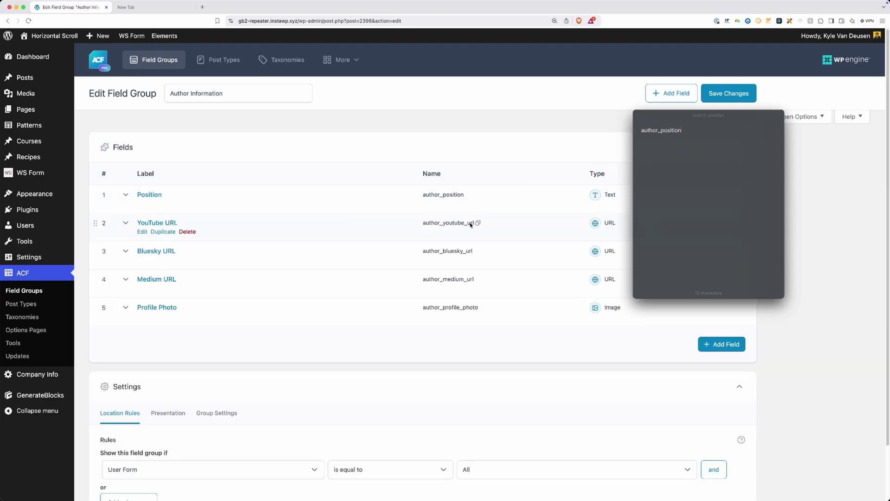
Copy author_youtube_url, author_bluesky_url and author_medium_url into the note, one per line.
click(478, 223)
click(662, 173)
key(Return)
key(super+v)
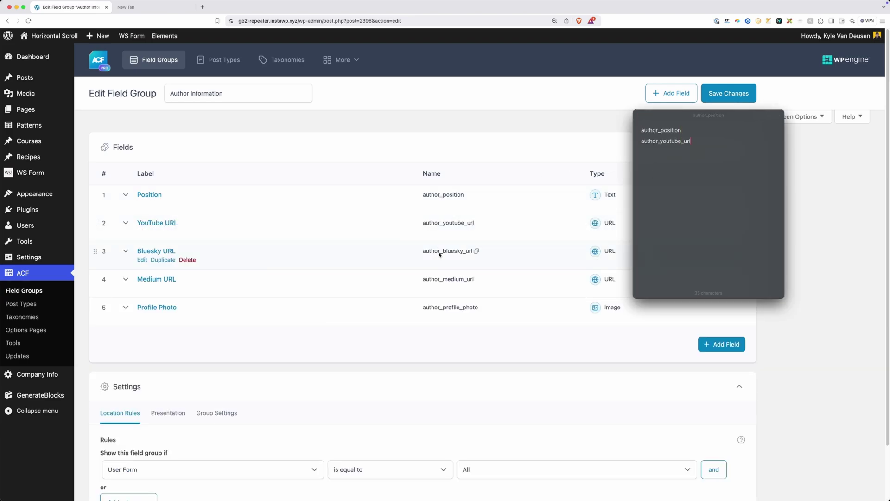
click(476, 251)
click(740, 172)
key(Return)
key(super+v)
click(476, 279)
click(686, 190)
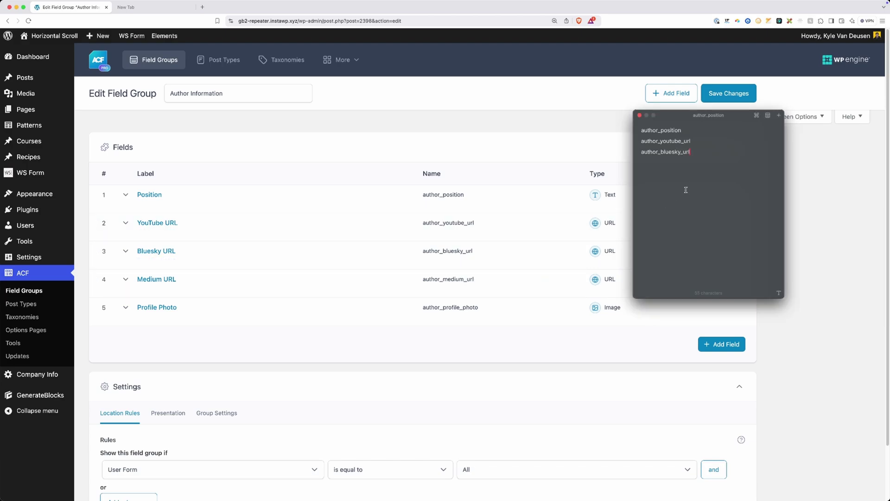
key(Return)
key(super+v)
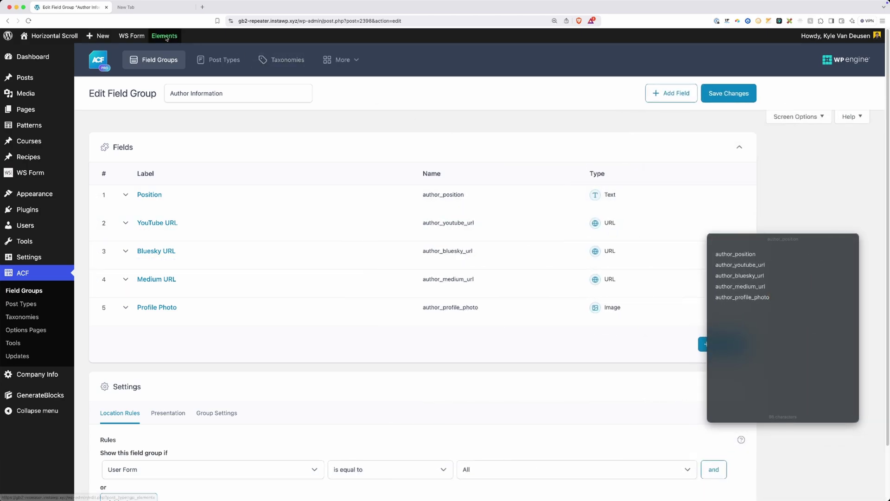
Reopen the Single Post (Blog) element and select the Author Name placeholder text in the author box.
click(164, 35)
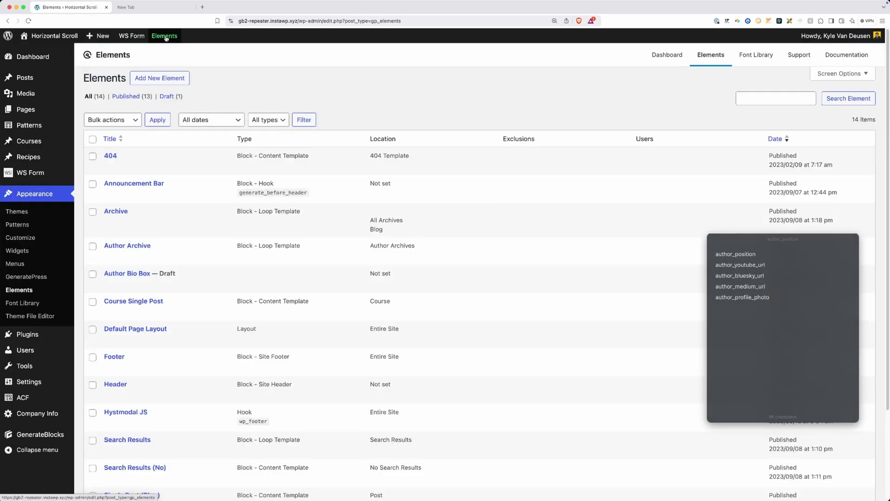
scroll(174, 204, down, 5)
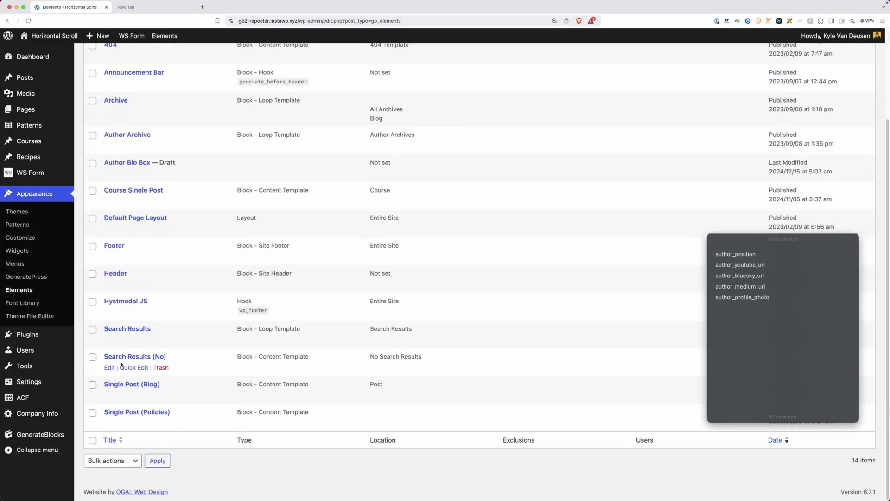
click(110, 395)
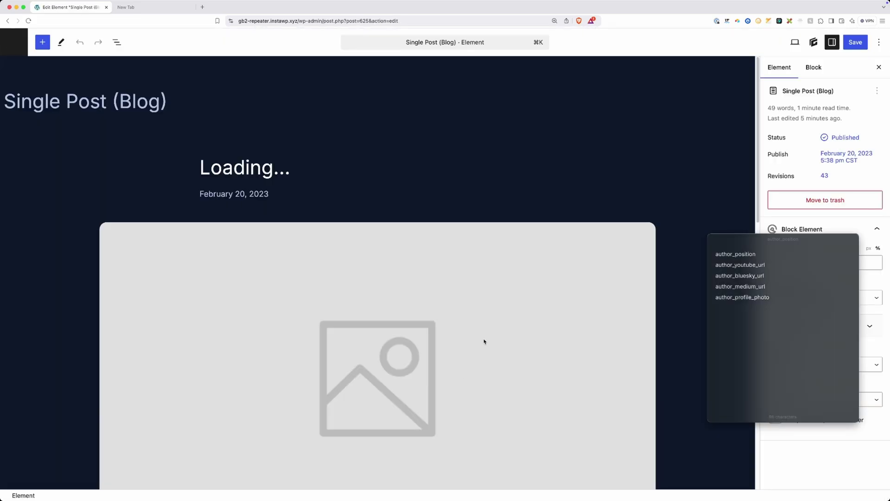
scroll(484, 336, down, 6)
scroll(484, 332, down, 3)
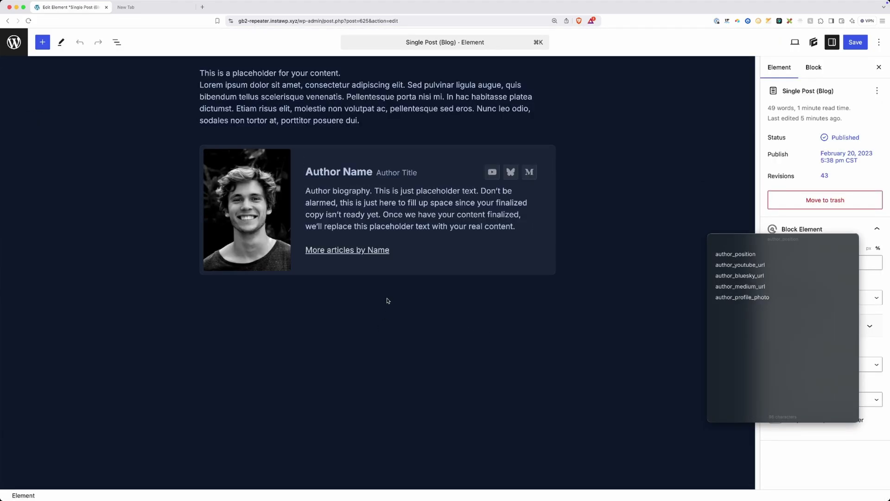
triple_click(347, 173)
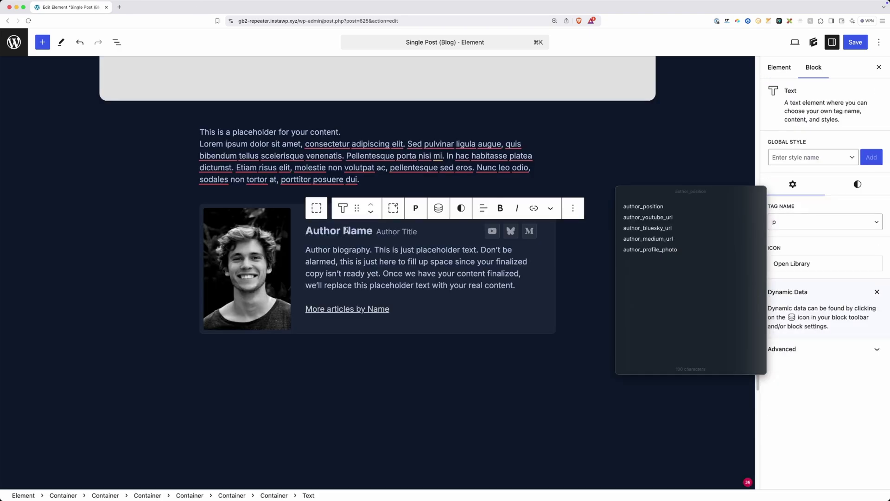
triple_click(346, 232)
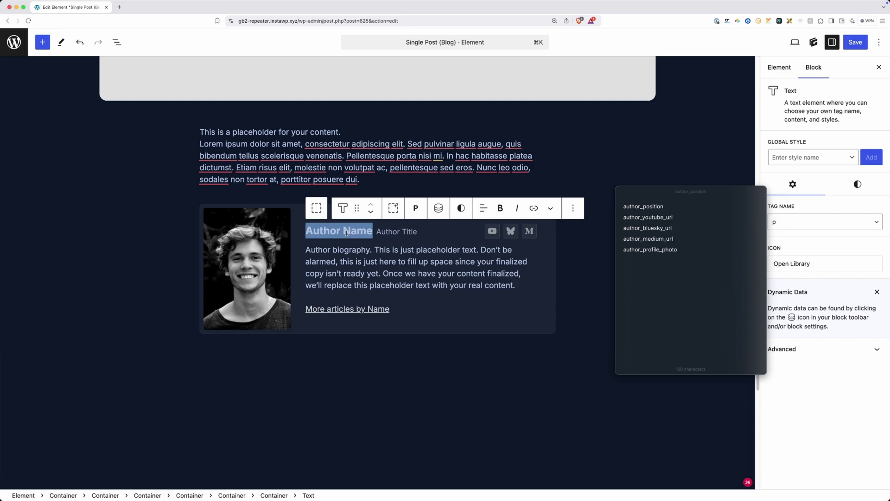
Open the dynamic tag list for the Author Name text and scroll to the Author tags.
click(439, 210)
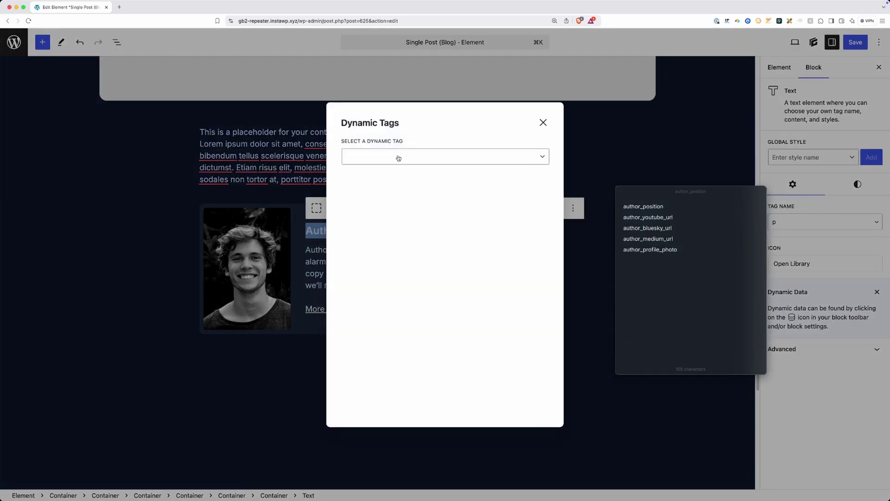
click(399, 158)
scroll(399, 235, down, 4)
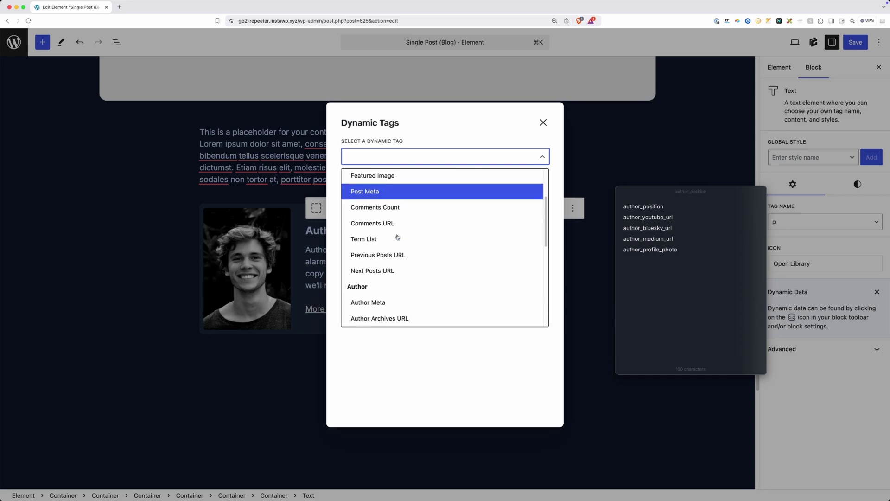
scroll(398, 236, down, 3)
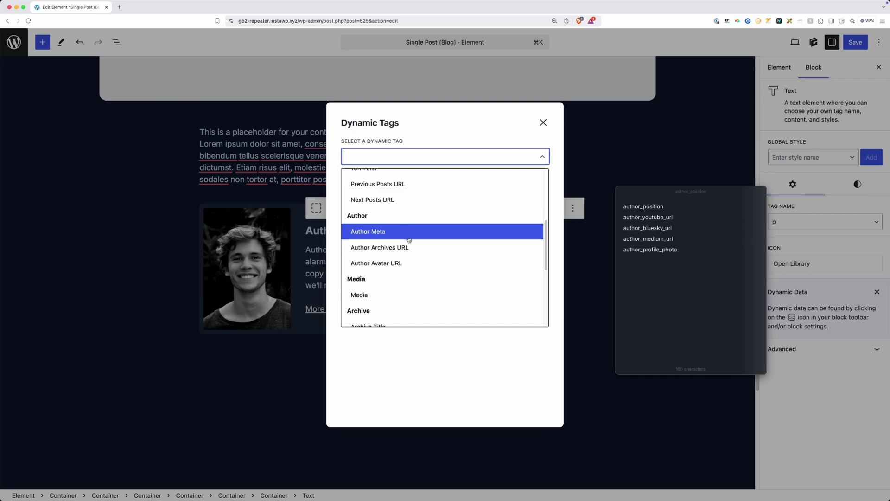
scroll(418, 255, down, 3)
scroll(418, 255, up, 2)
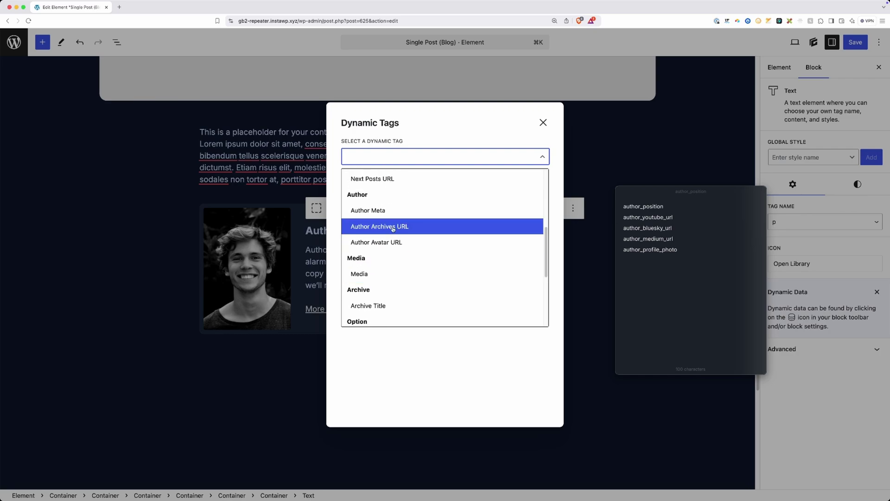
Choose Author Meta and add display_name as its meta key.
click(384, 212)
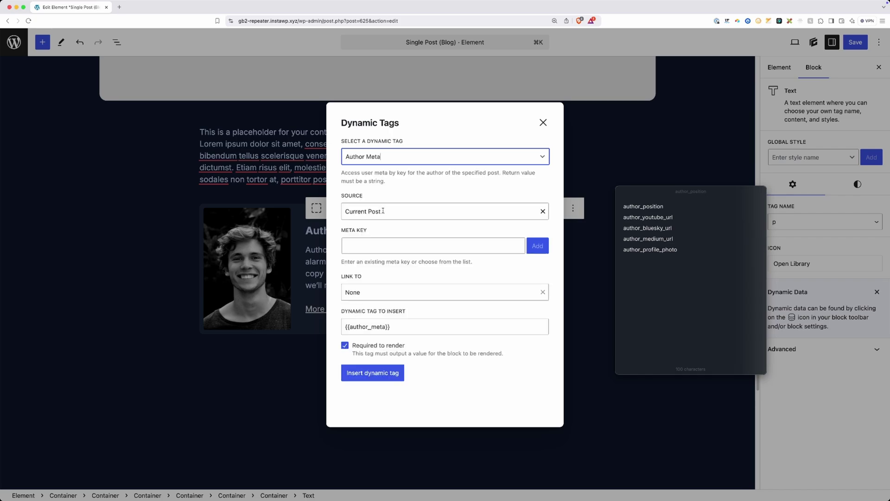
click(402, 250)
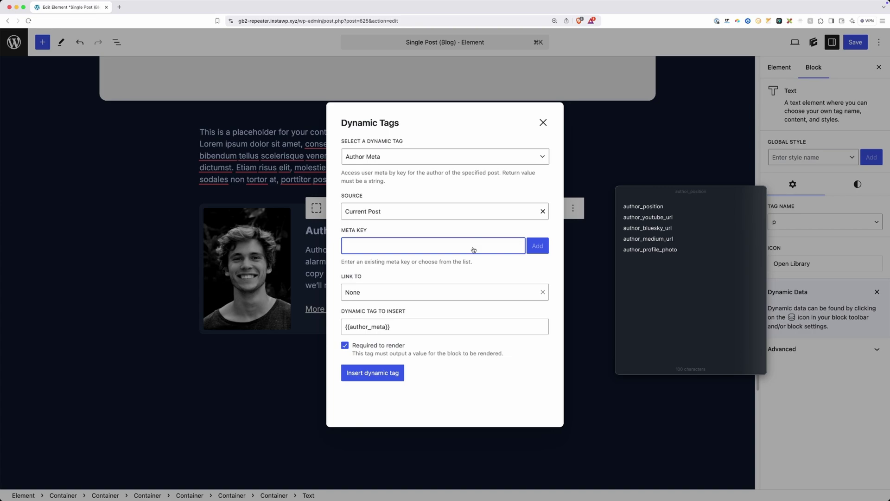
click(656, 287)
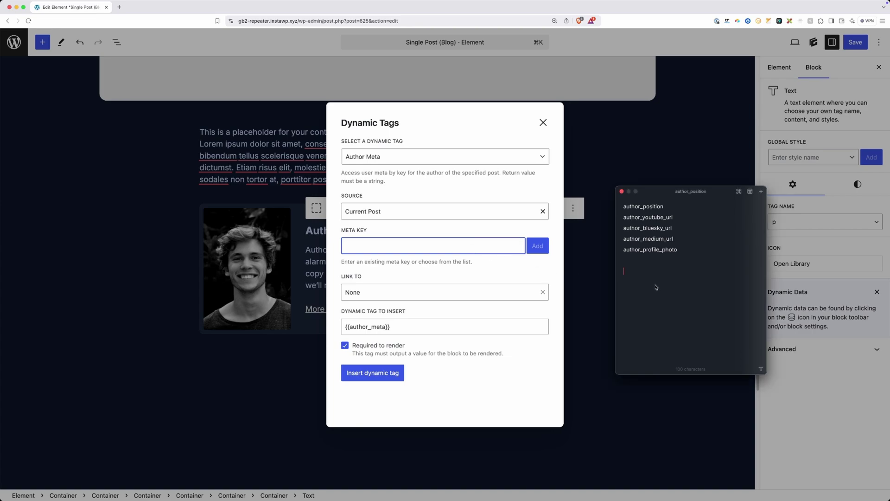
key(super+v)
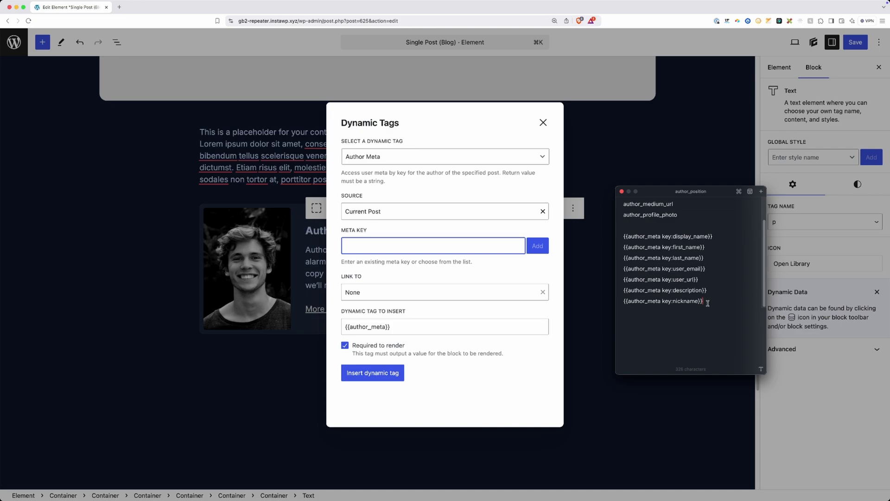
click(437, 308)
click(657, 260)
click(516, 327)
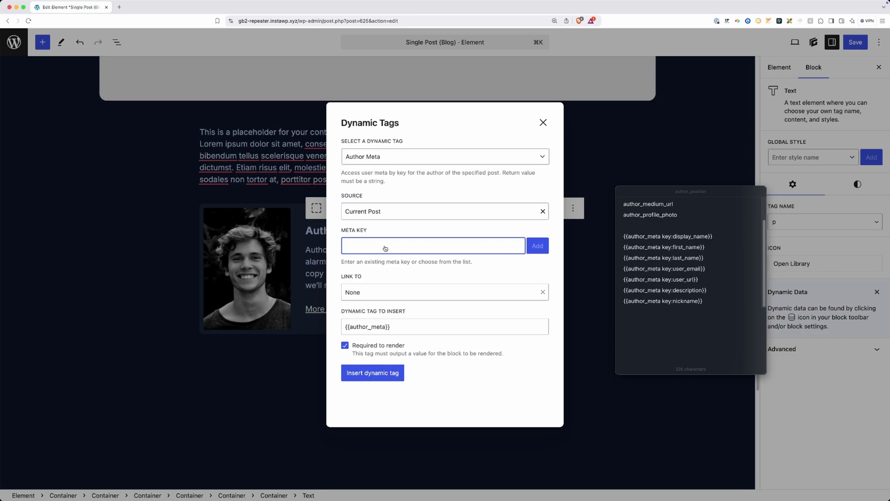
text(dispa)
text(ay_name)
click(537, 246)
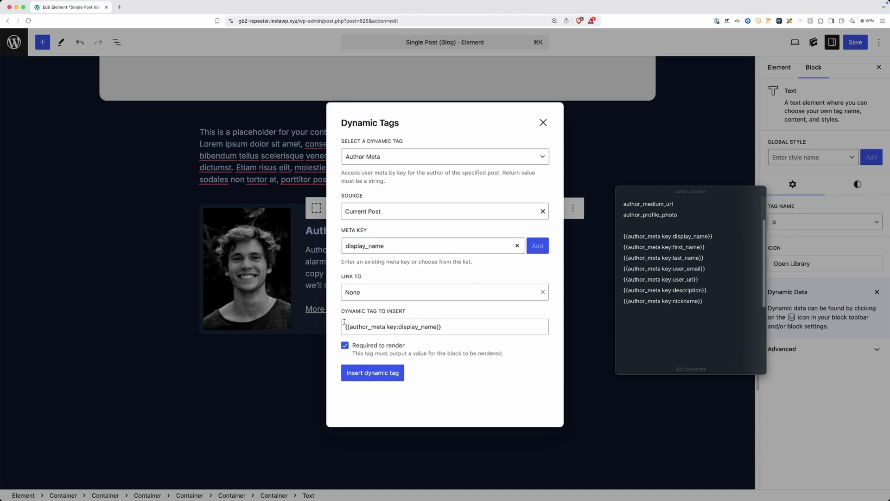
Insert the {{author_meta key:display_name}} tag into the Author Name heading.
drag(344, 326, 455, 328)
click(456, 327)
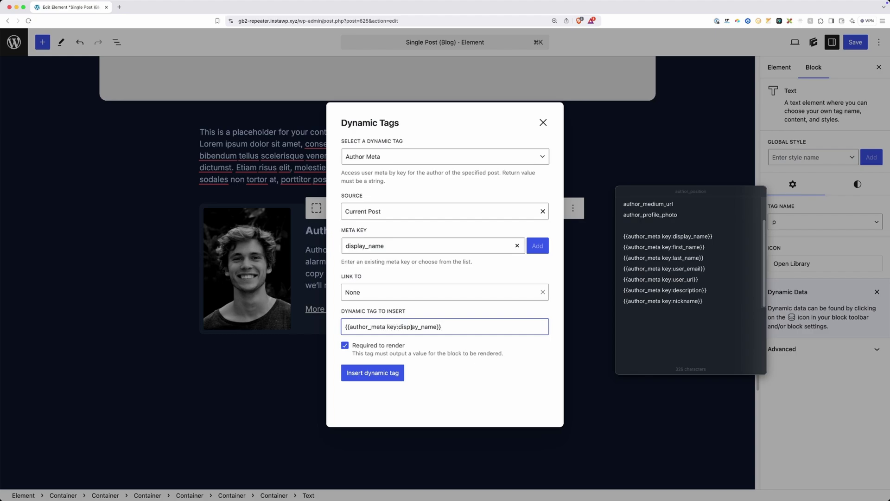
drag(399, 327, 434, 327)
click(675, 238)
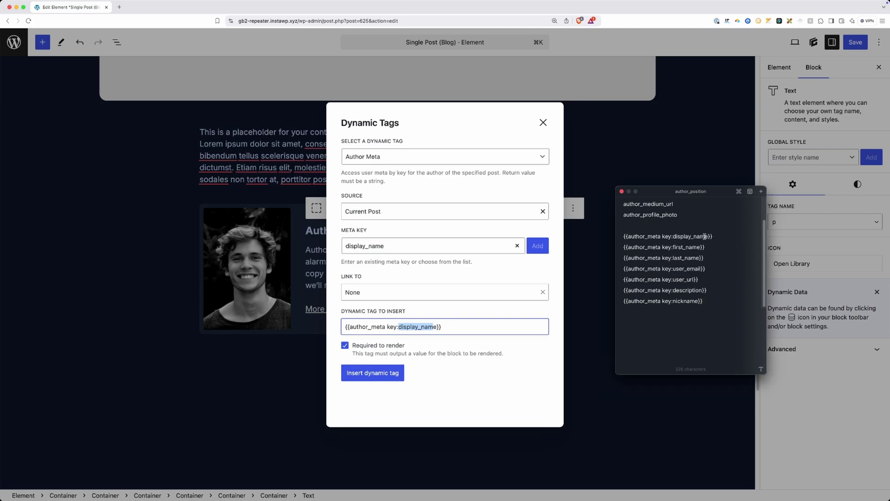
click(383, 375)
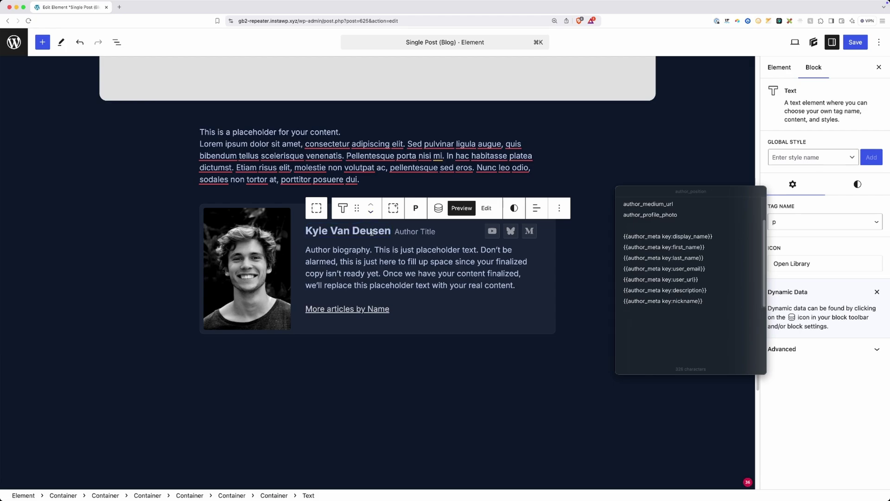
Select the Author Title text and choose Author Meta as its dynamic tag.
click(415, 232)
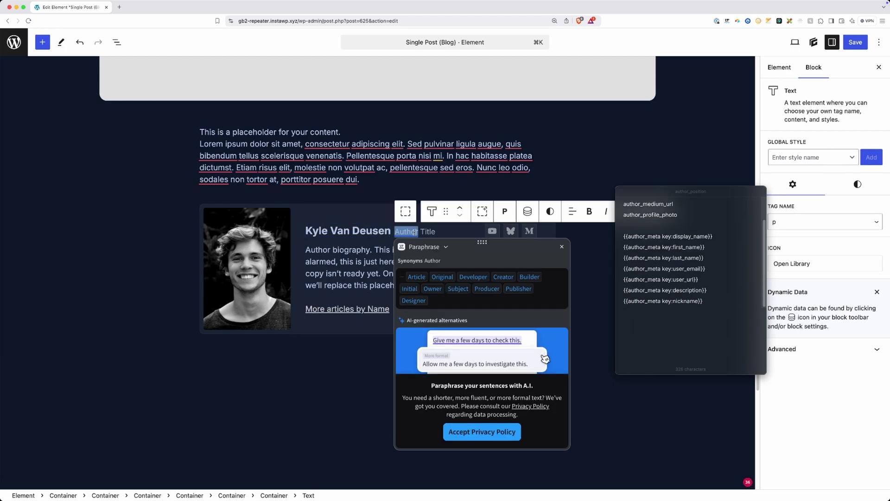
triple_click(414, 232)
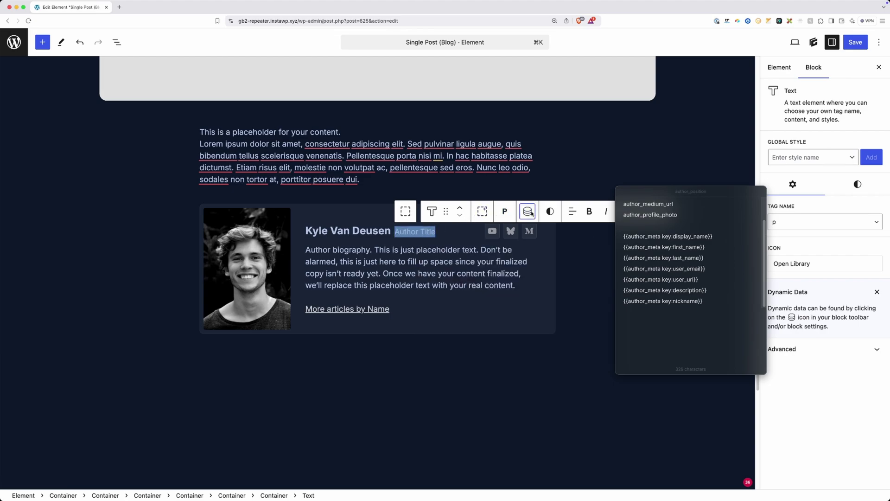
click(530, 213)
click(436, 158)
scroll(417, 255, down, 3)
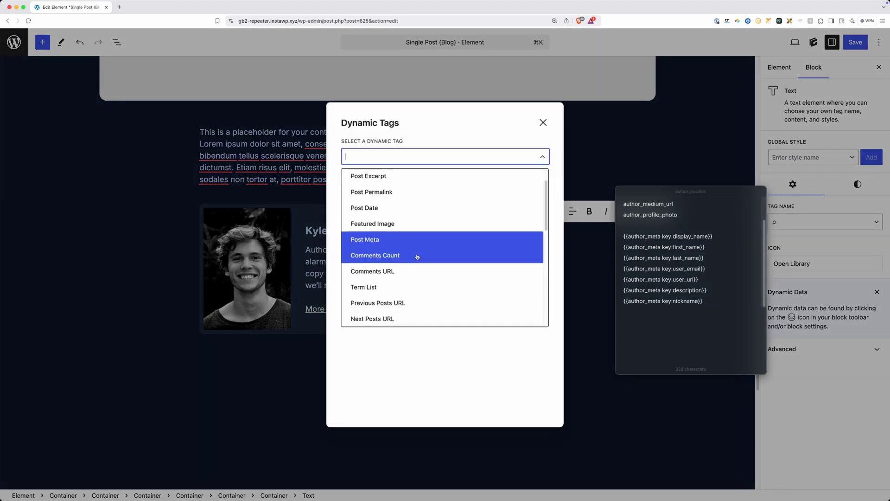
click(392, 300)
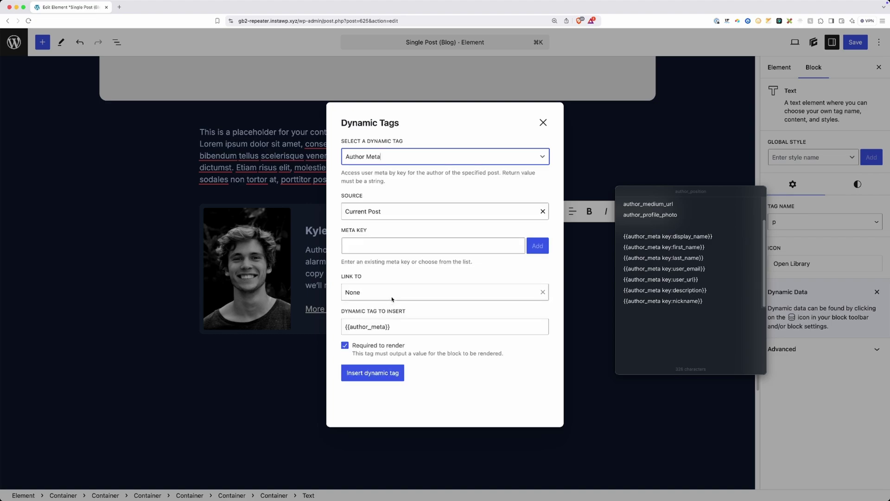
scroll(670, 207, up, 3)
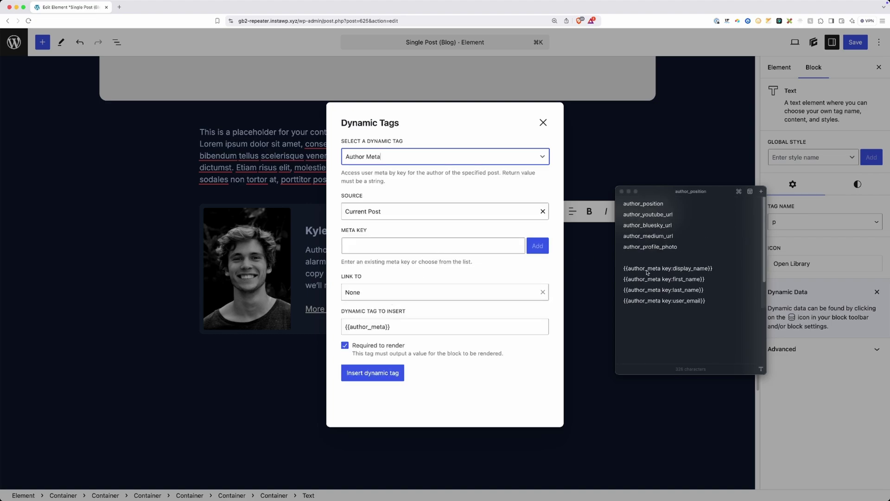
Add author_position as the meta key and insert the tag beside the name.
drag(667, 207, 620, 206)
key(cmd+c)
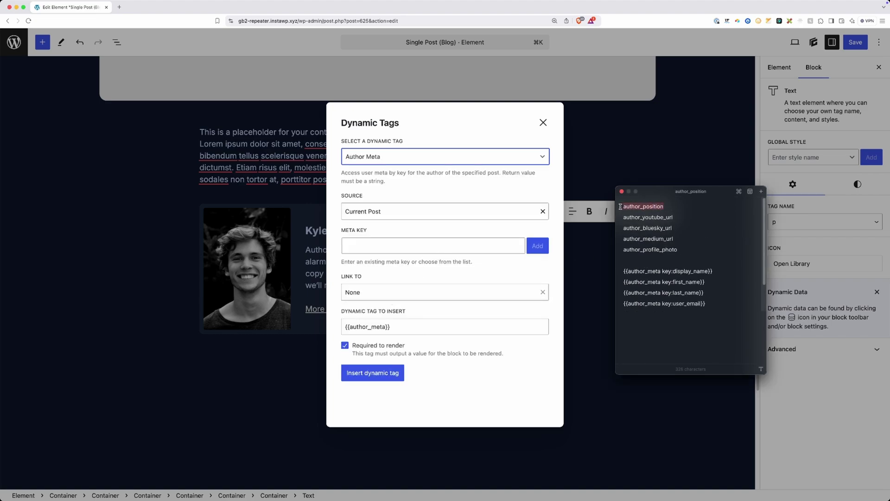
click(452, 249)
key(cmd+v)
click(537, 245)
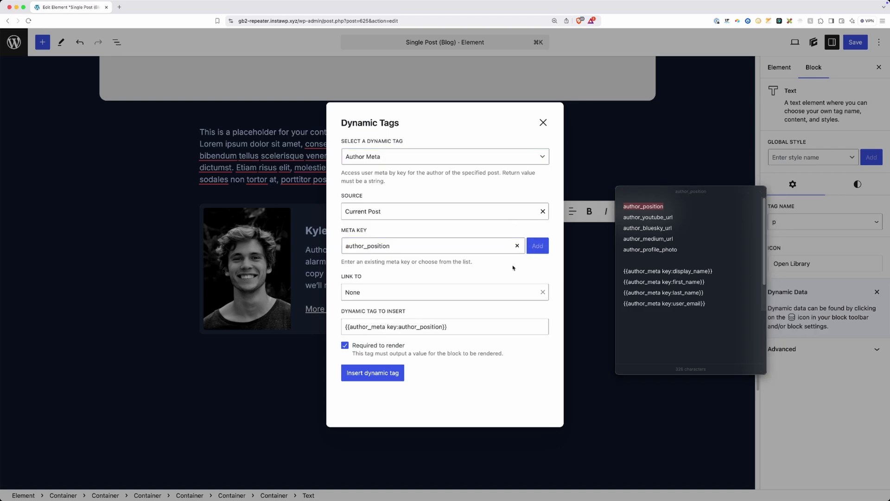
click(375, 373)
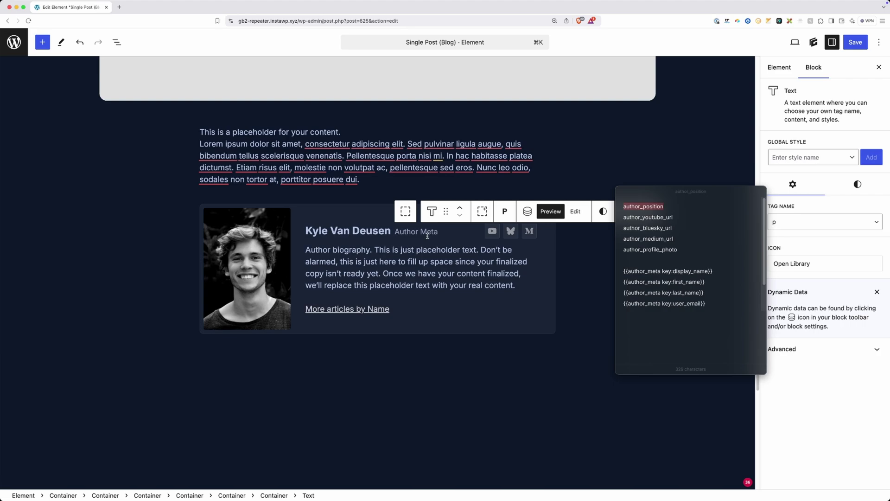
Choose Author Meta as the dynamic tag for the YouTube button's link.
click(492, 231)
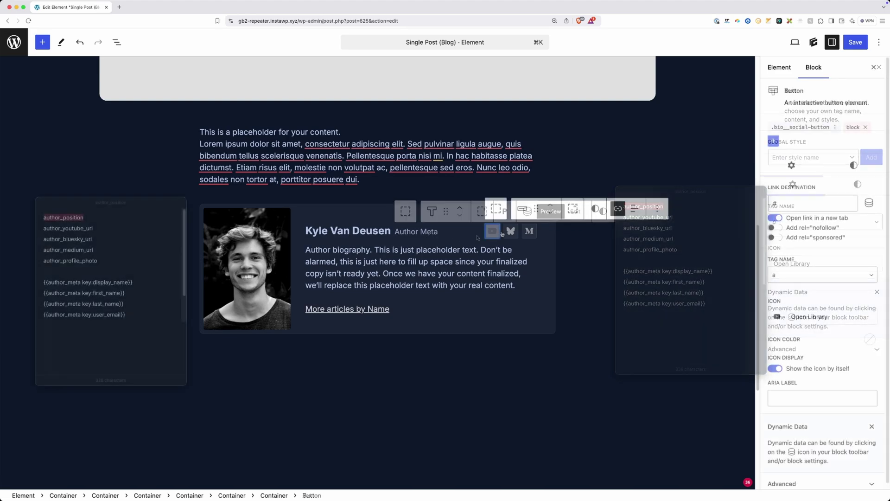
click(617, 210)
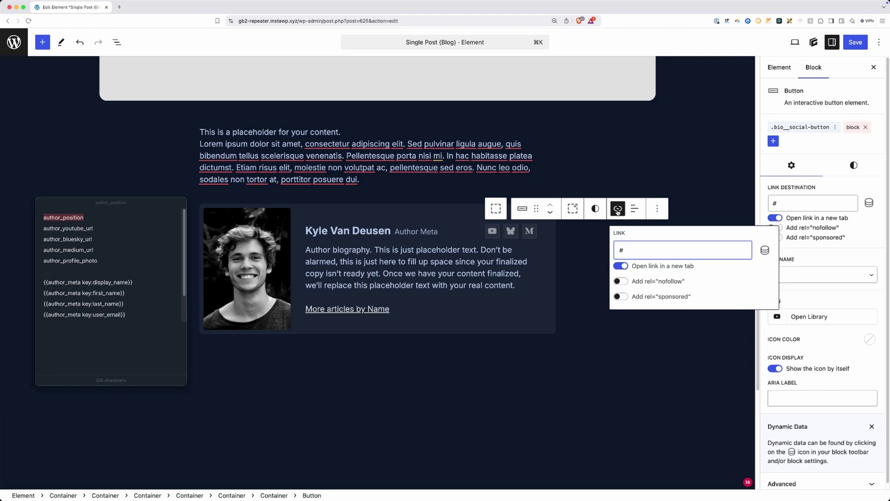
click(765, 250)
click(416, 157)
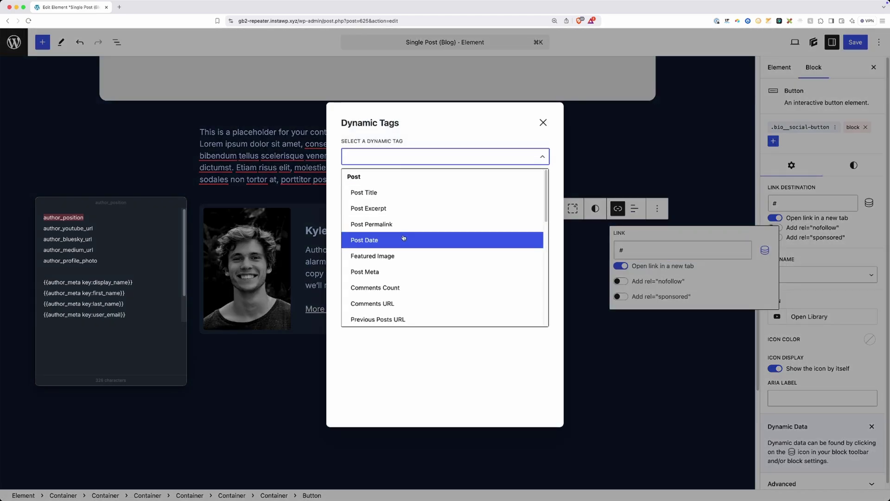
scroll(408, 240, down, 3)
scroll(399, 260, down, 1)
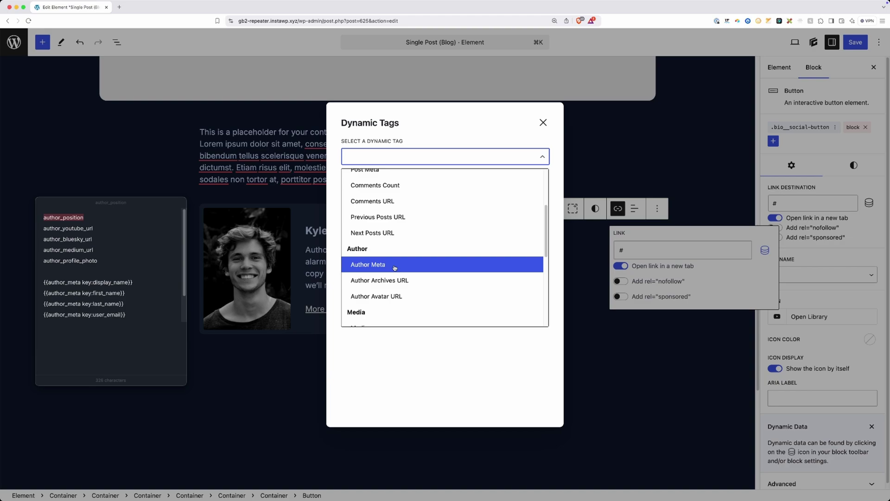
click(394, 265)
Set author_youtube_url as the meta key, insert the link tag and select it for copying.
key(Down)
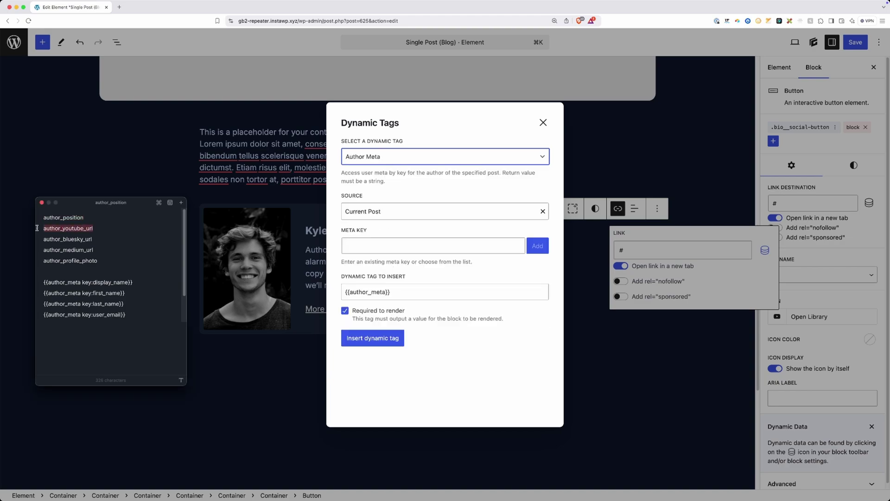
click(377, 247)
text(author_youtube_url)
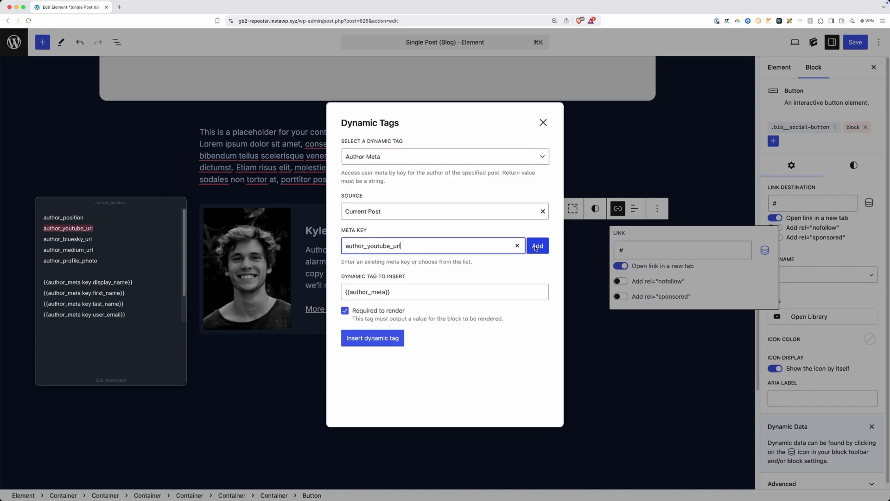
click(399, 338)
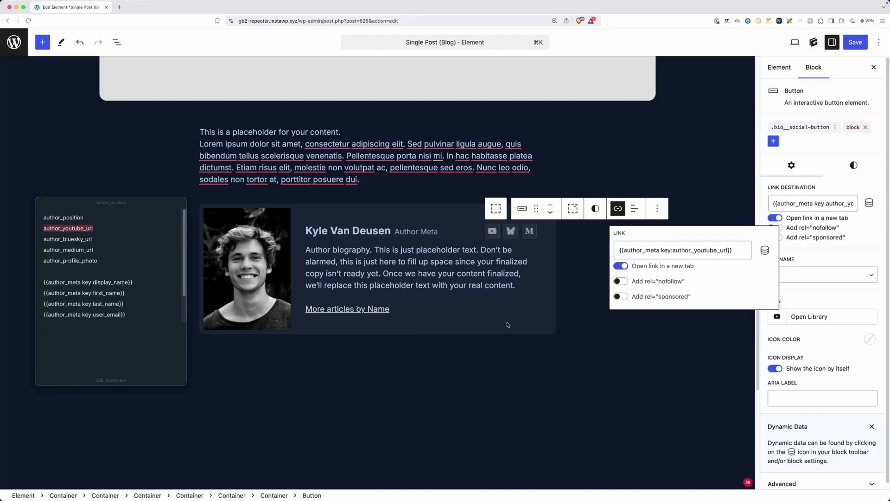
drag(619, 252, 734, 252)
key(super+c)
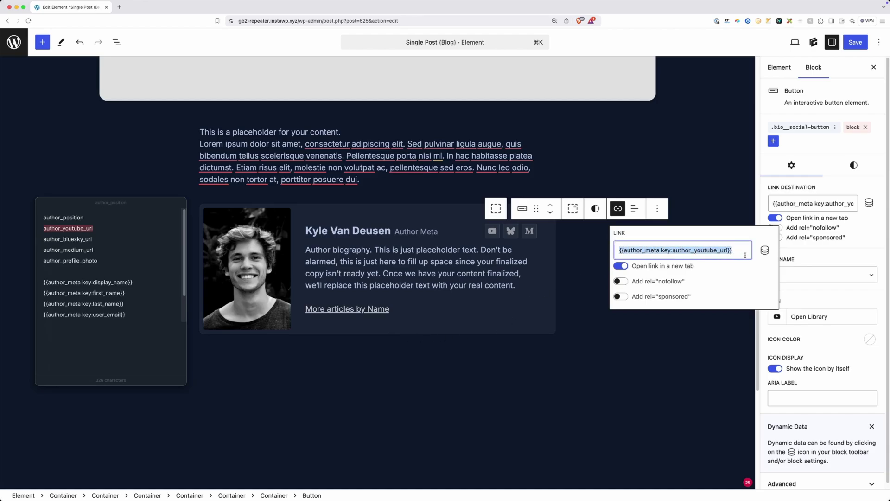
Link the Bluesky button to {{author_meta key:author_bluesky_url}} by editing the pasted YouTube tag.
click(511, 234)
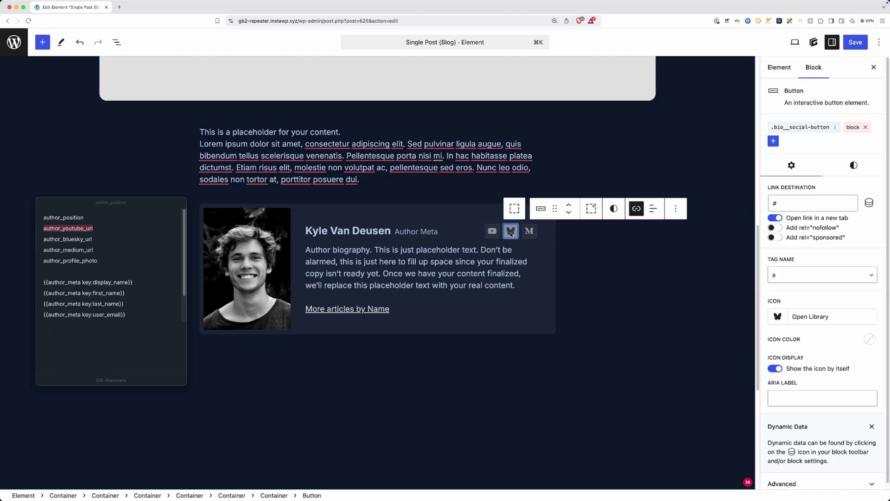
click(636, 208)
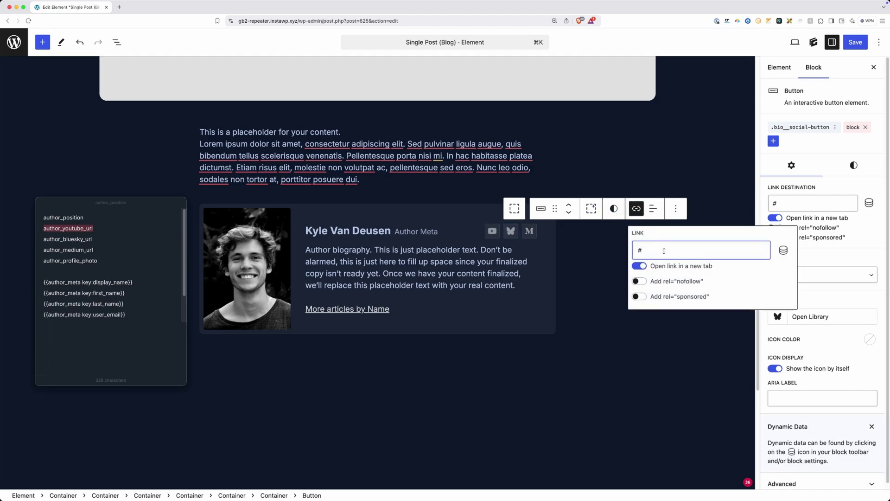
key(super+v)
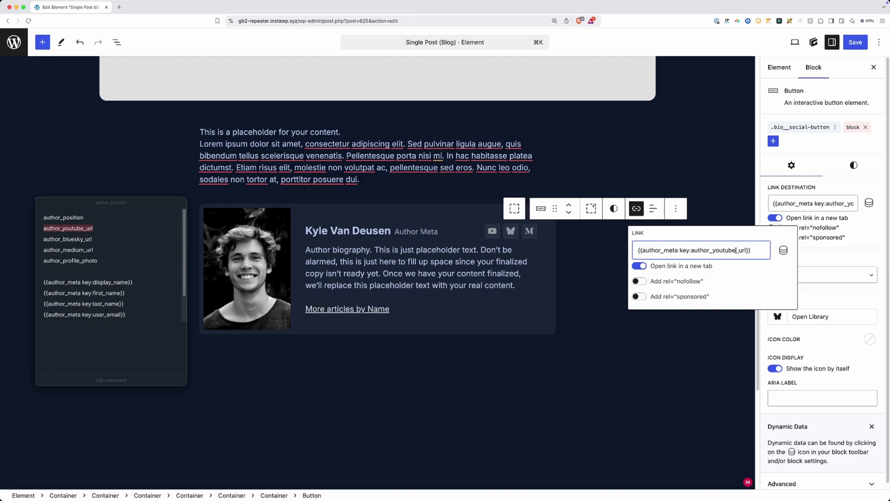
drag(736, 250, 714, 251)
text(bluesky)
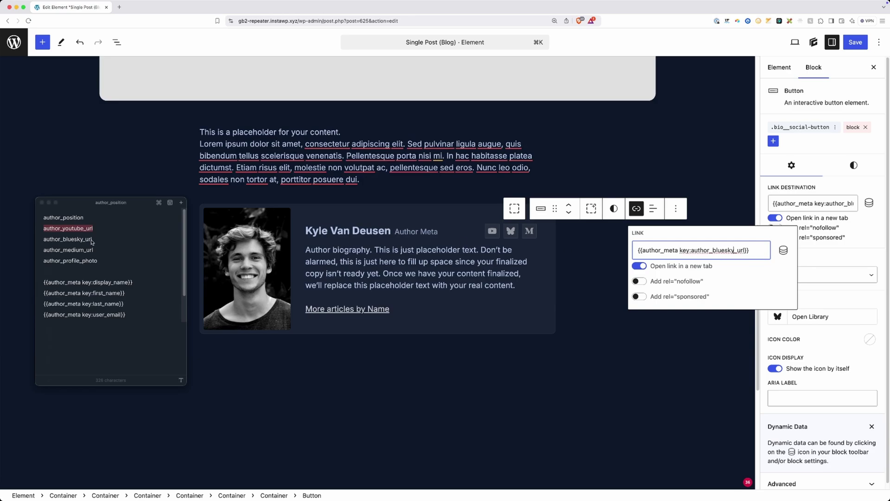
drag(92, 239, 49, 239)
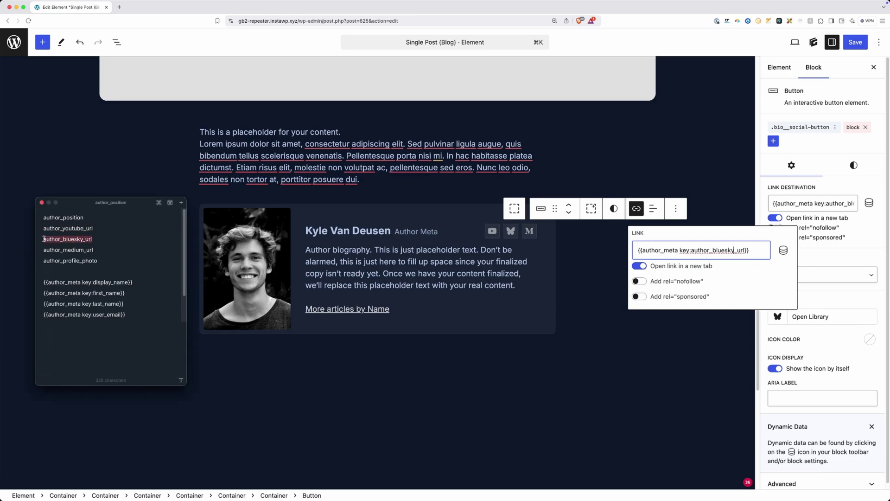
click(566, 255)
Paste the author_meta tag into the Medium button's link and replace its youtube key part.
click(532, 234)
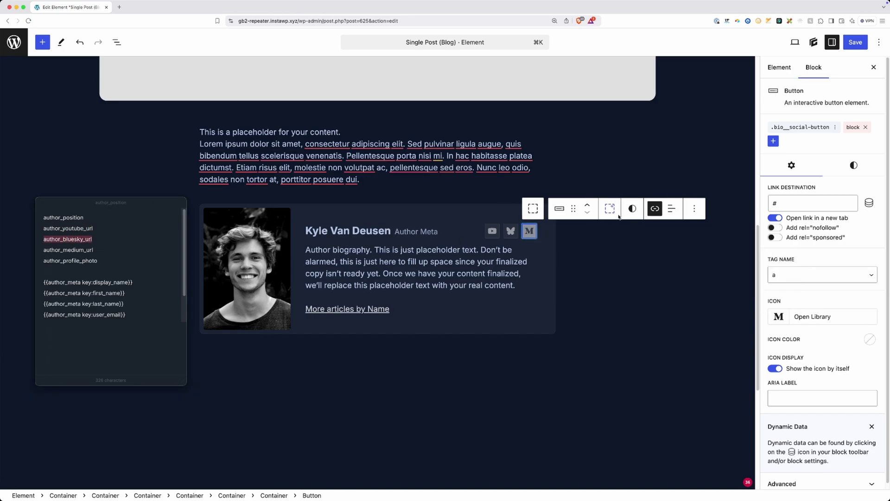
click(653, 210)
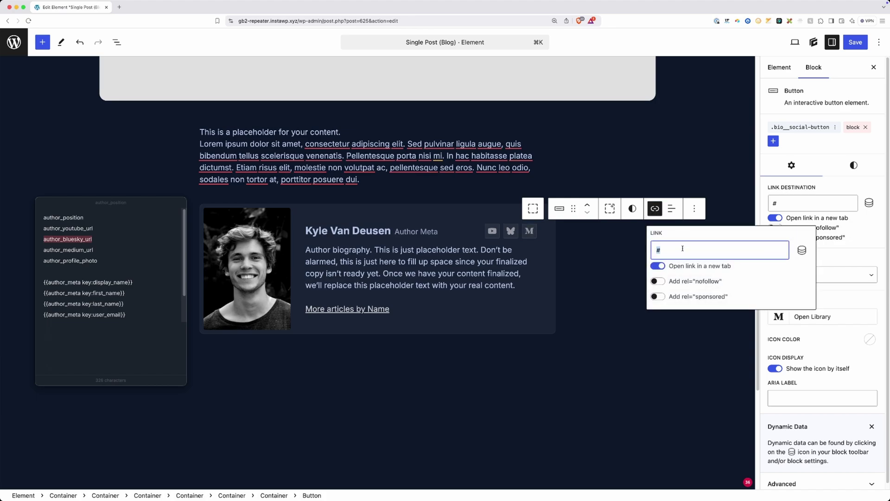
key(super+v)
drag(754, 250, 729, 250)
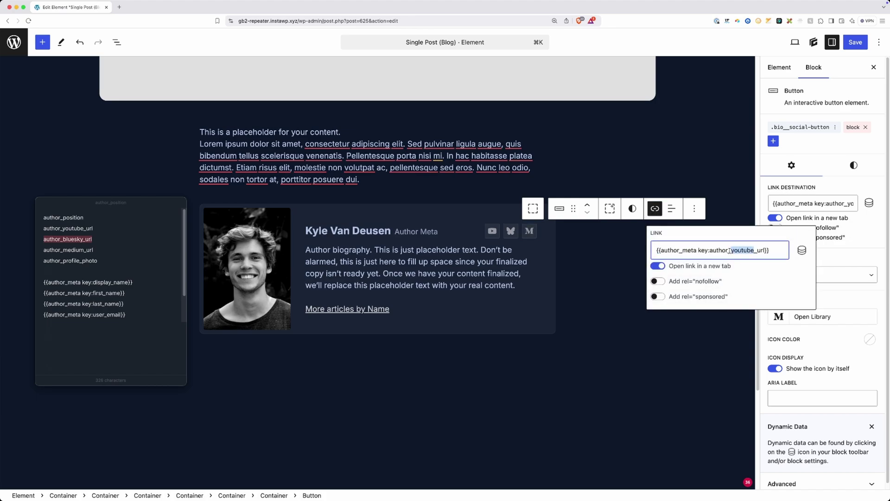
text(bluesky)
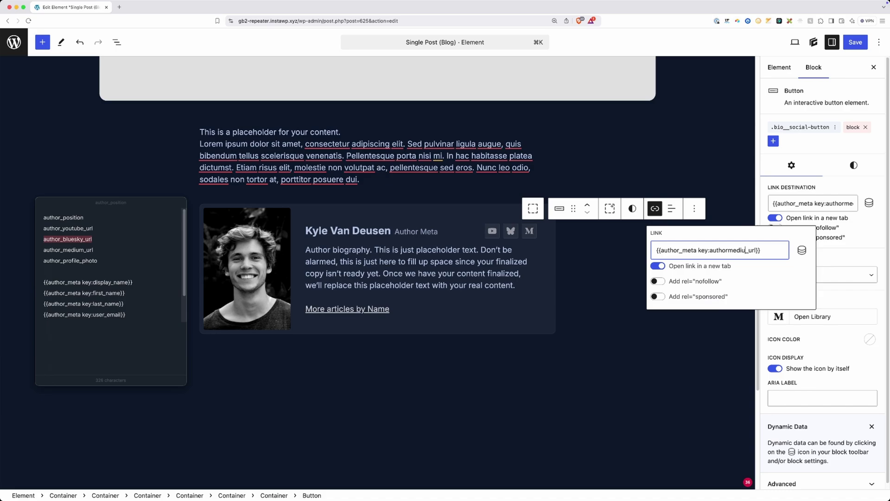
click(422, 262)
Delete the placeholder bio text and choose Author Meta as its dynamic tag.
double_click(423, 262)
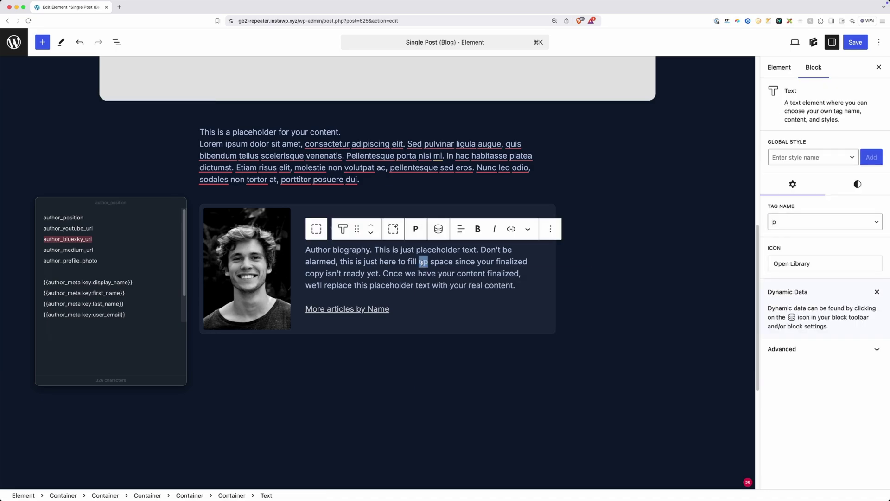
key(super+a)
key(BackSpace)
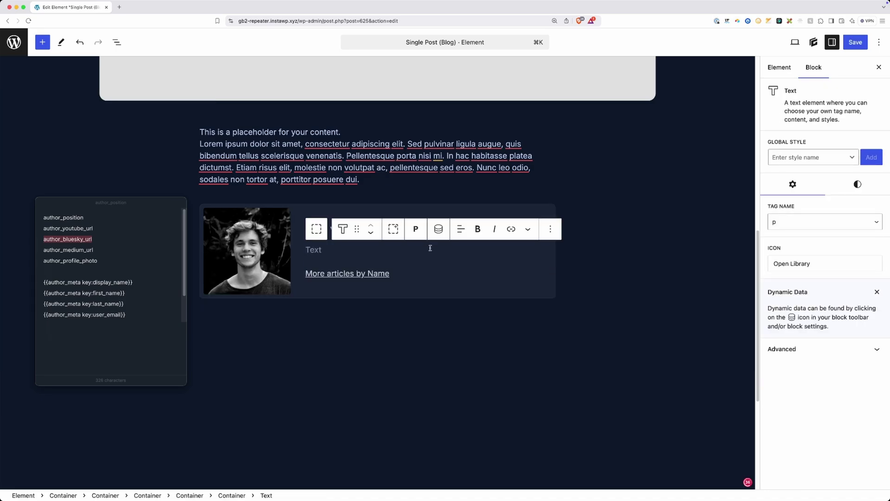
click(441, 233)
click(407, 157)
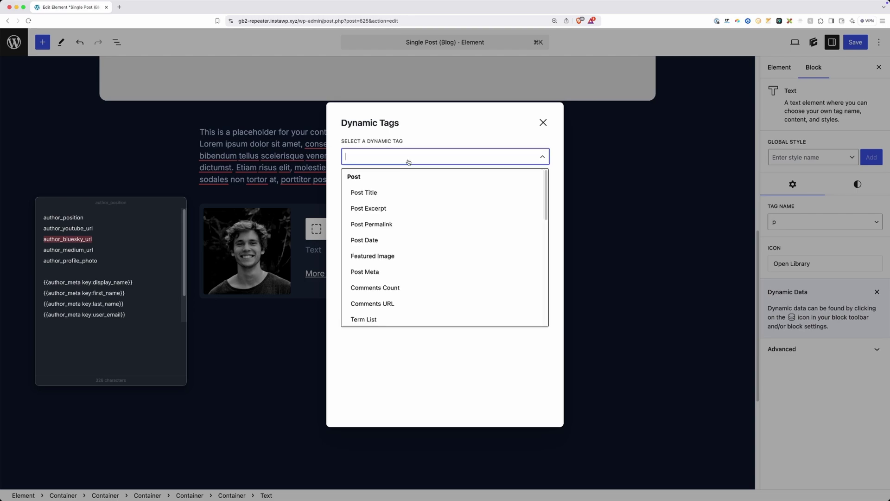
scroll(394, 262, down, 3)
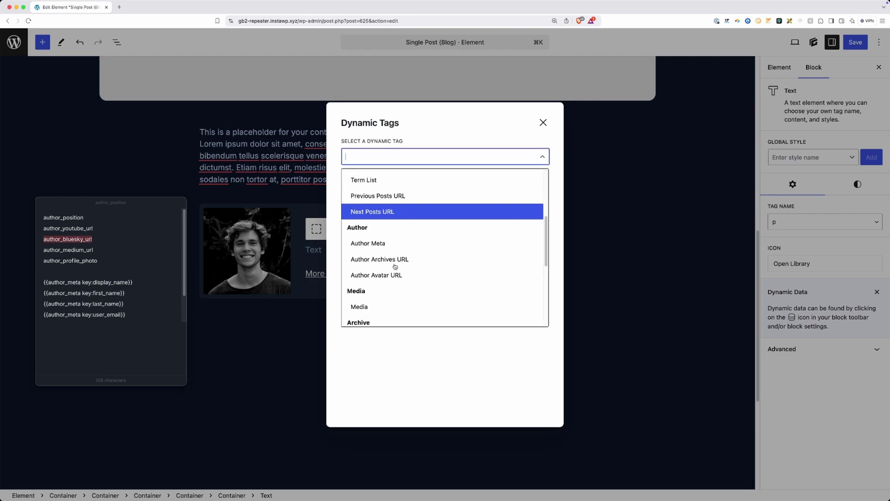
click(376, 243)
Add description as the meta key and insert the tag into the bio paragraph.
click(371, 246)
scroll(120, 302, down, 3)
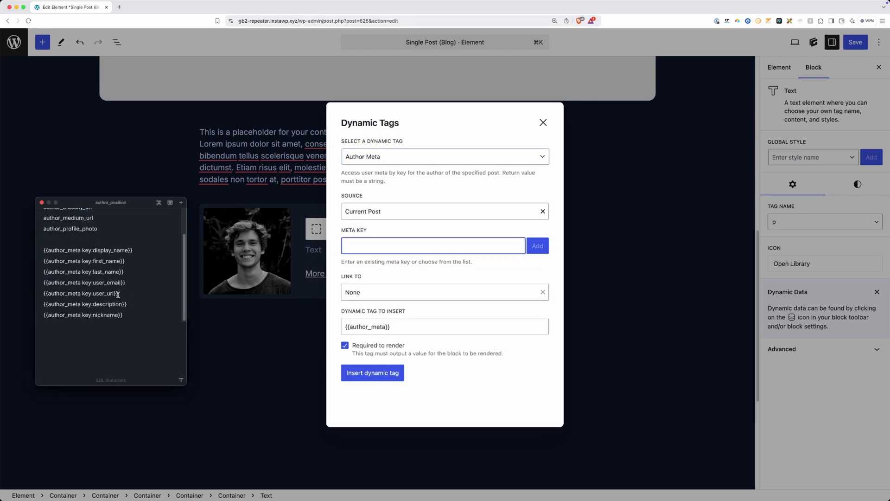
drag(122, 302, 98, 301)
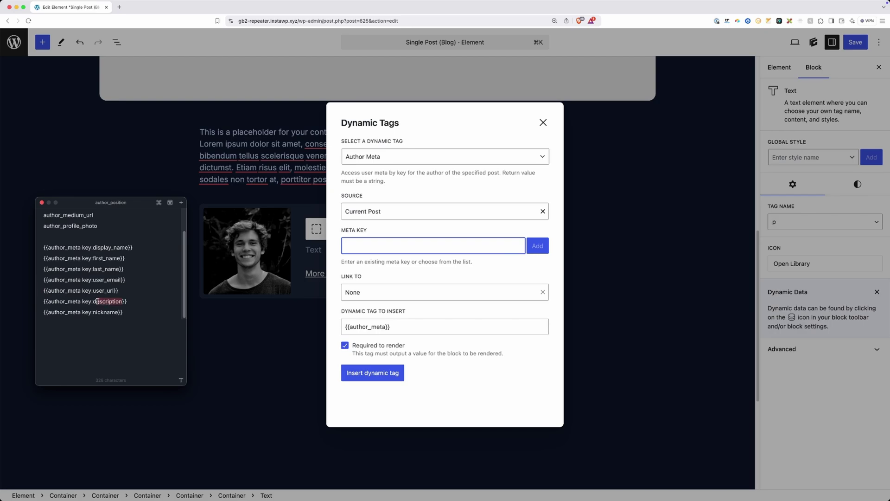
click(376, 246)
text(description)
click(536, 246)
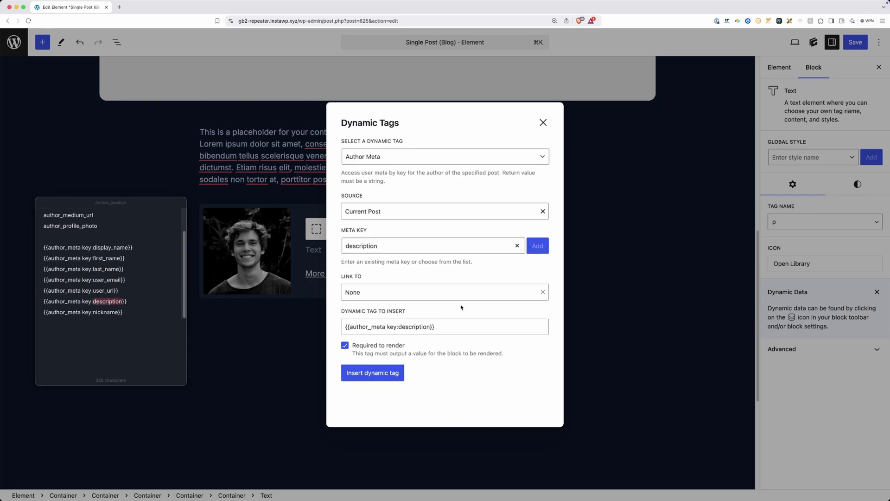
click(391, 373)
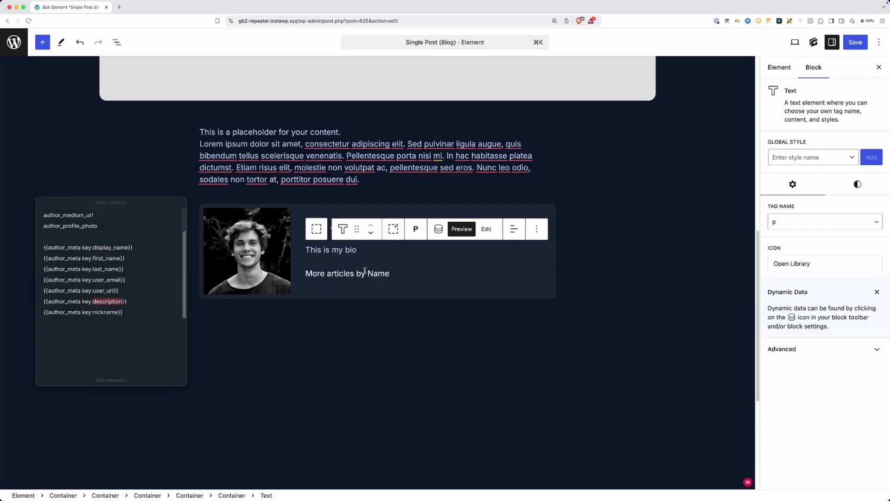
Replace 'Name' in the archive button text with an Author Meta first_name tag.
drag(368, 274, 388, 273)
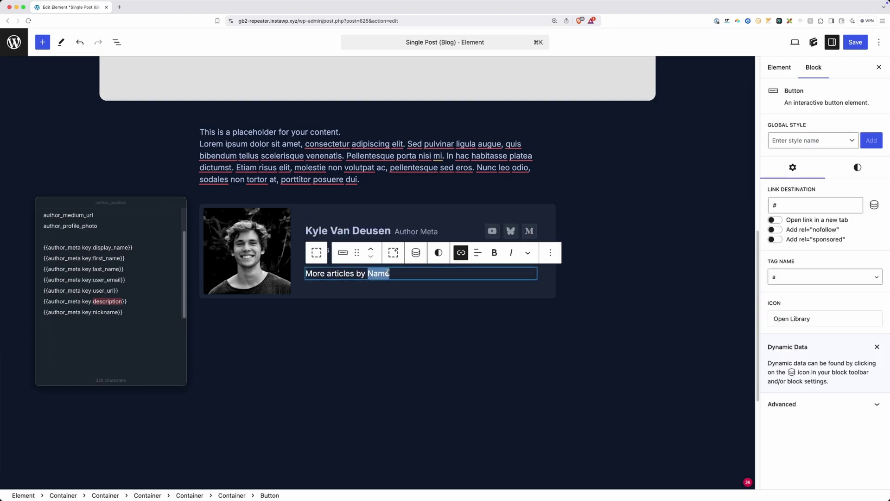
key(BackSpace)
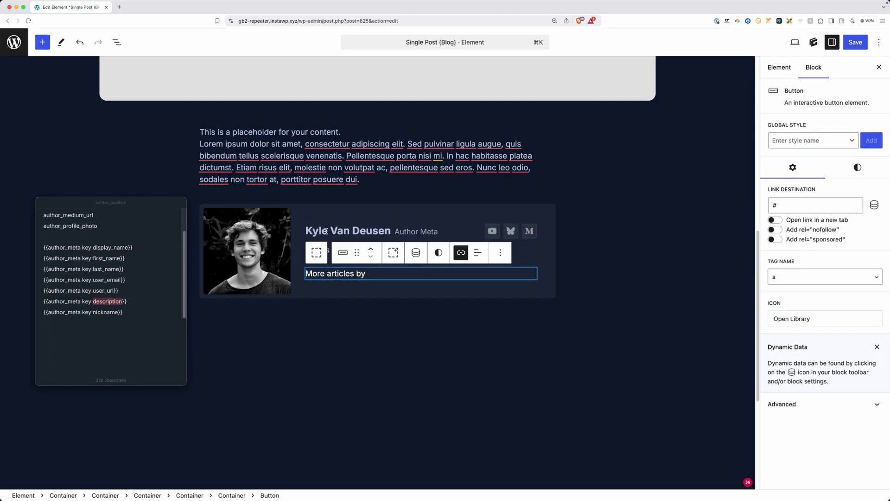
click(415, 253)
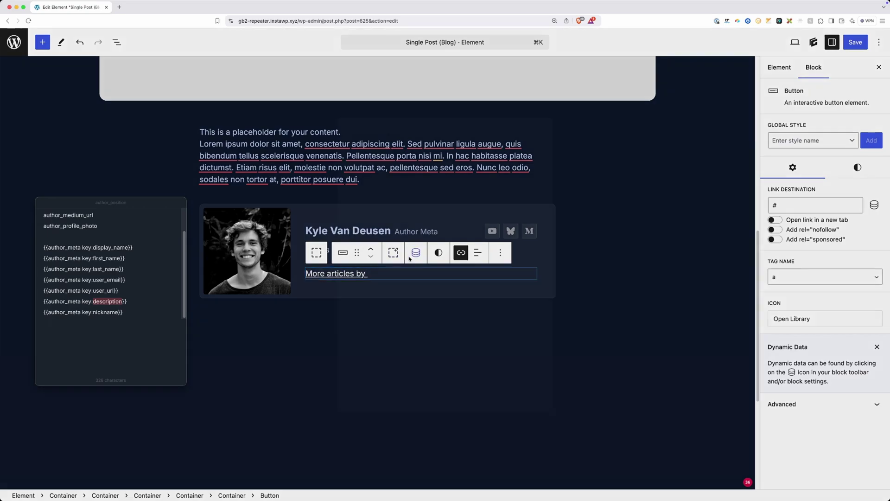
click(383, 163)
scroll(396, 239, down, 3)
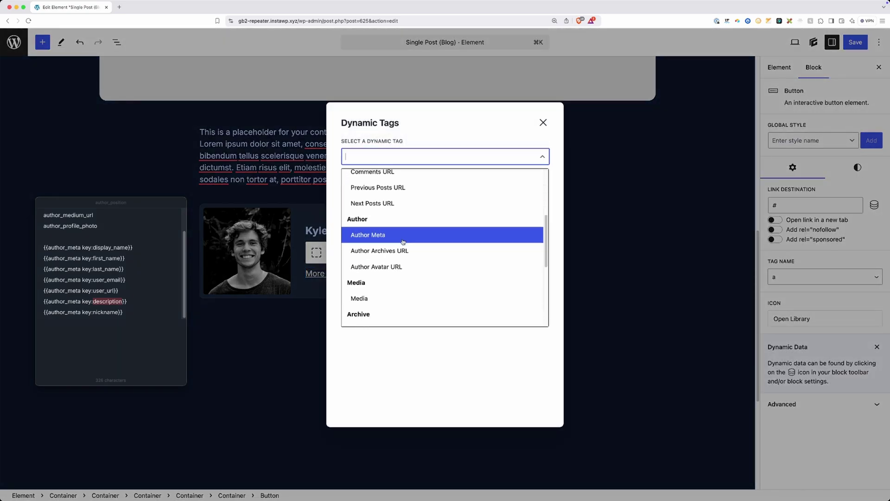
click(396, 235)
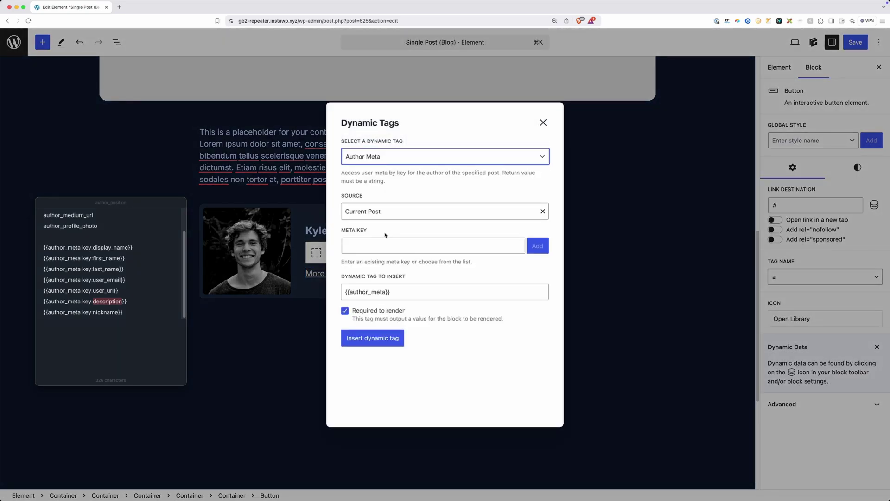
drag(94, 258, 118, 259)
key(super+c)
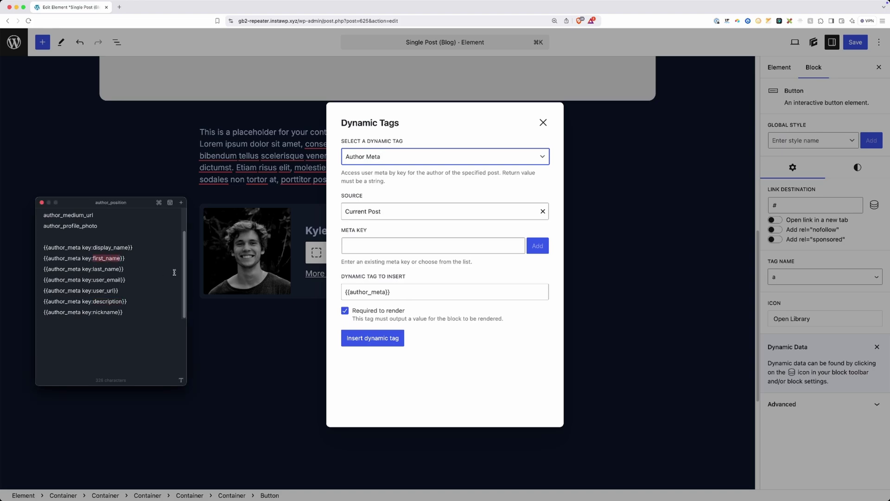
click(433, 246)
key(super+v)
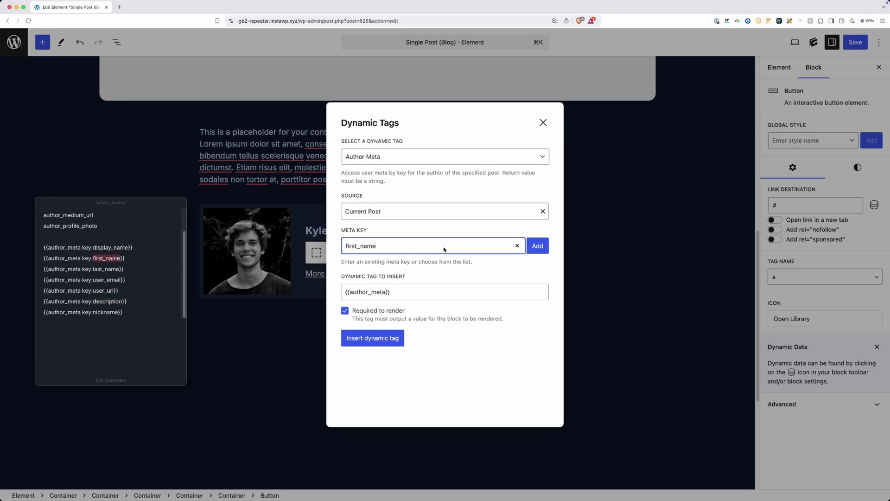
click(538, 245)
click(395, 339)
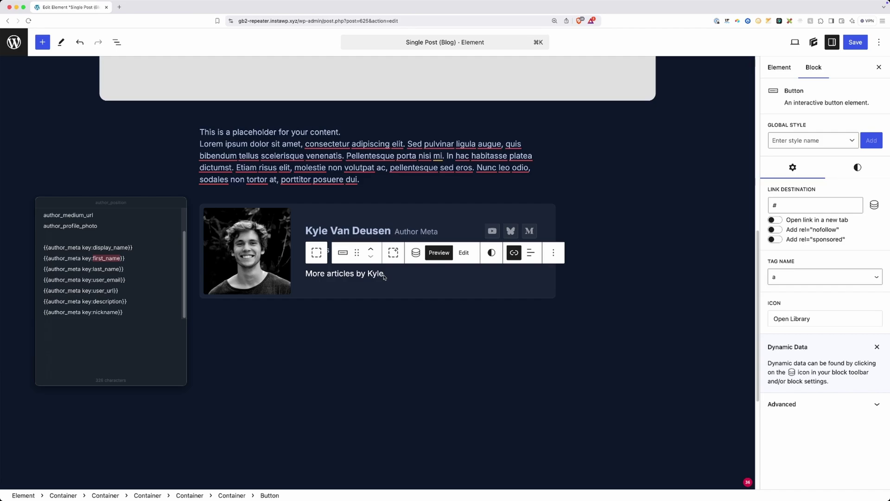
Set the archive button's link to the Author Archives URL dynamic tag.
click(513, 256)
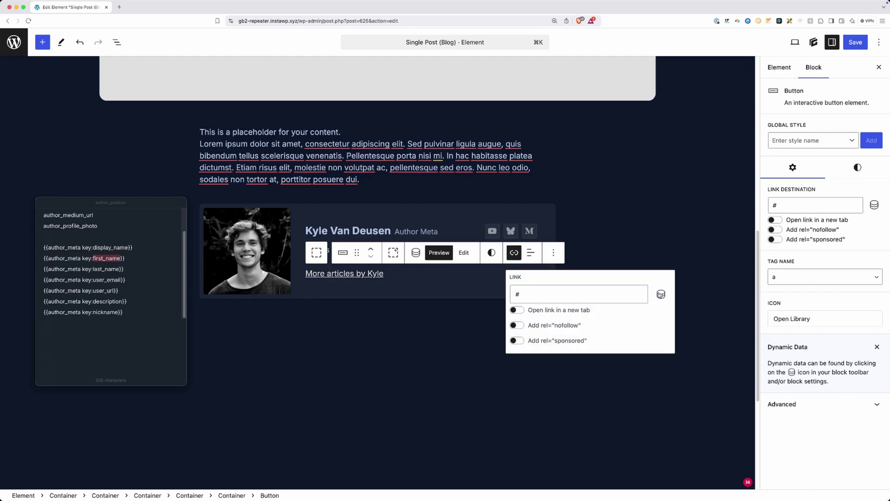
click(661, 294)
click(391, 162)
scroll(392, 232, down, 5)
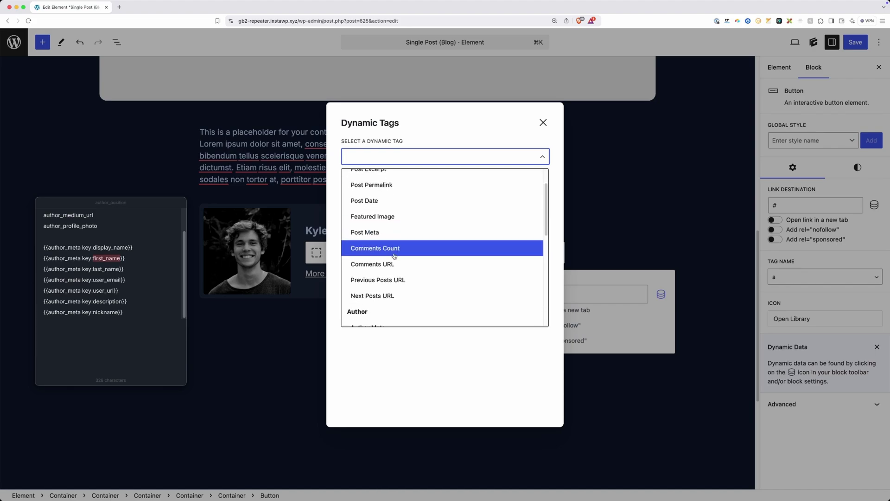
scroll(369, 298, down, 1)
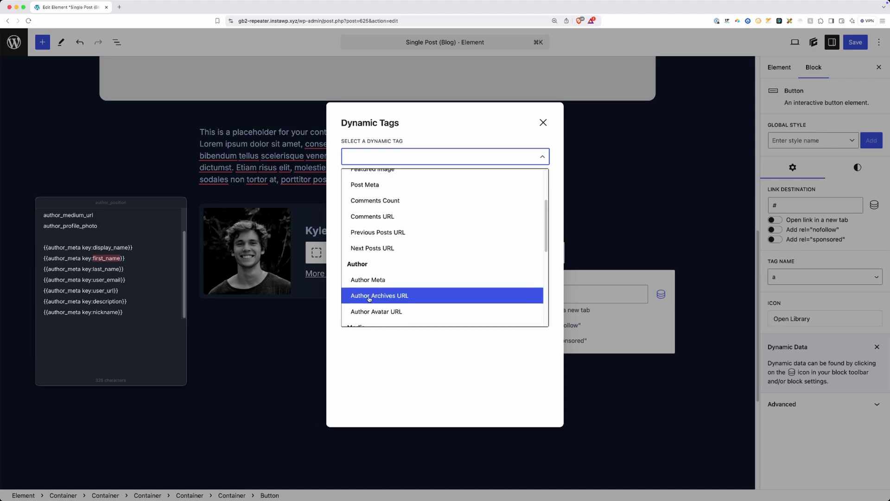
click(384, 296)
key(Return)
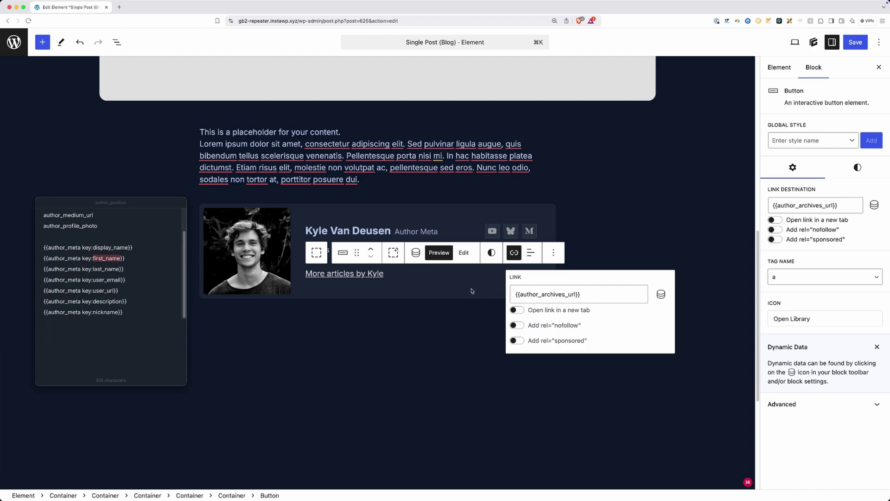
click(454, 331)
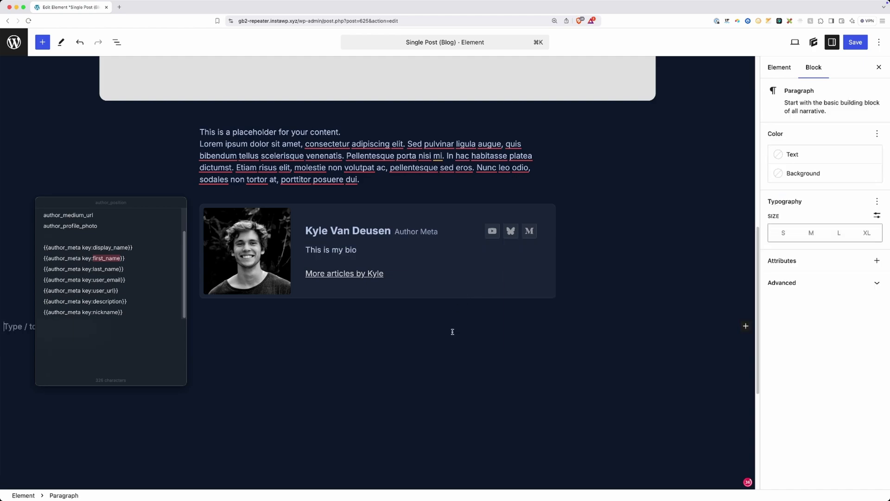
Select the author photo and choose Author Meta for its image source.
click(243, 248)
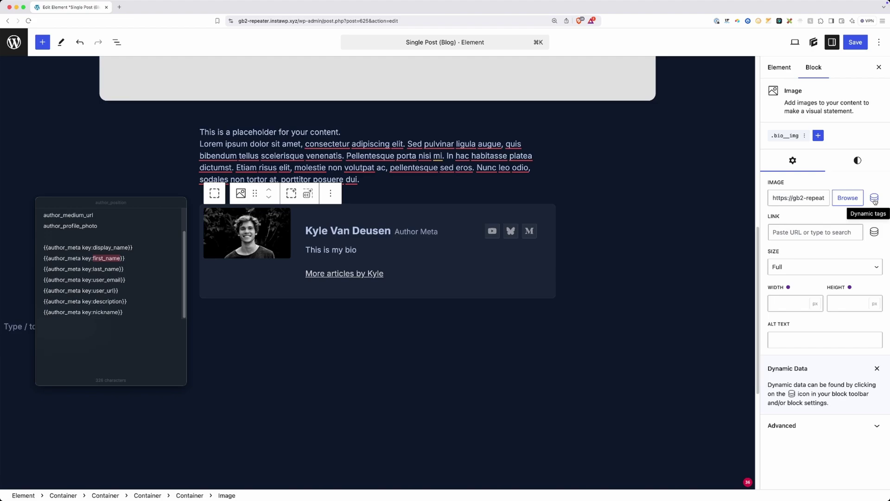
click(874, 200)
click(442, 153)
scroll(407, 244, down, 3)
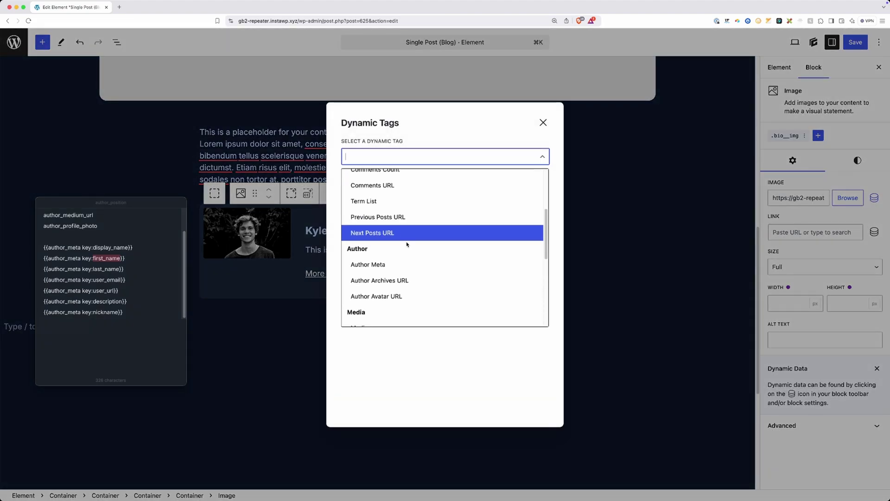
click(391, 266)
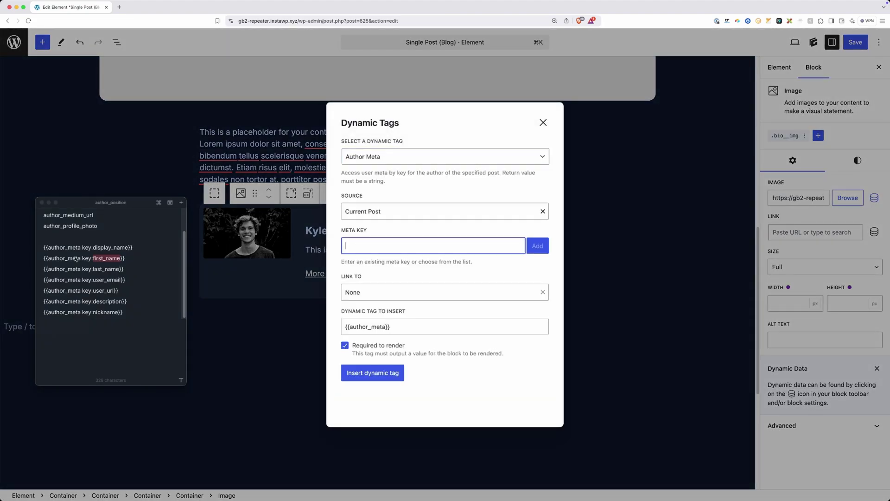
scroll(75, 259, up, 2)
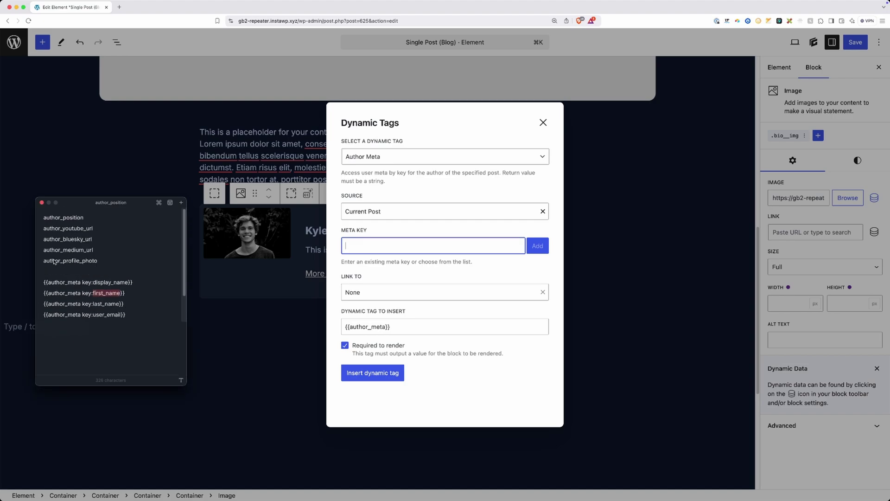
Use author_profile_photo as the photo's meta key, insert it, and save the element.
drag(102, 260, 45, 259)
key(super+c)
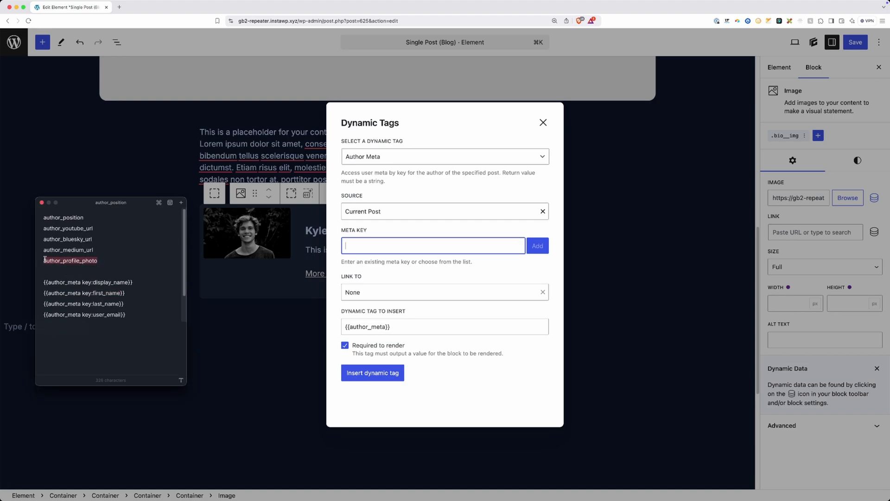
key(super+Tab)
key(super+v)
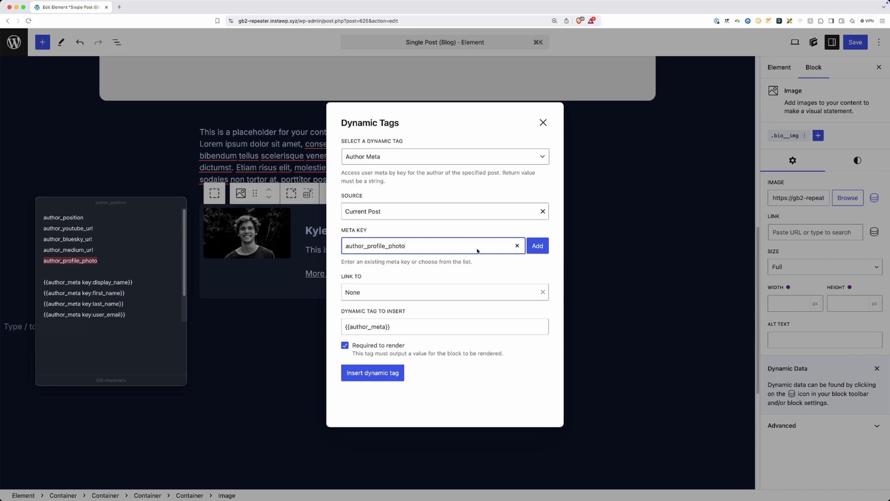
key(Return)
click(388, 371)
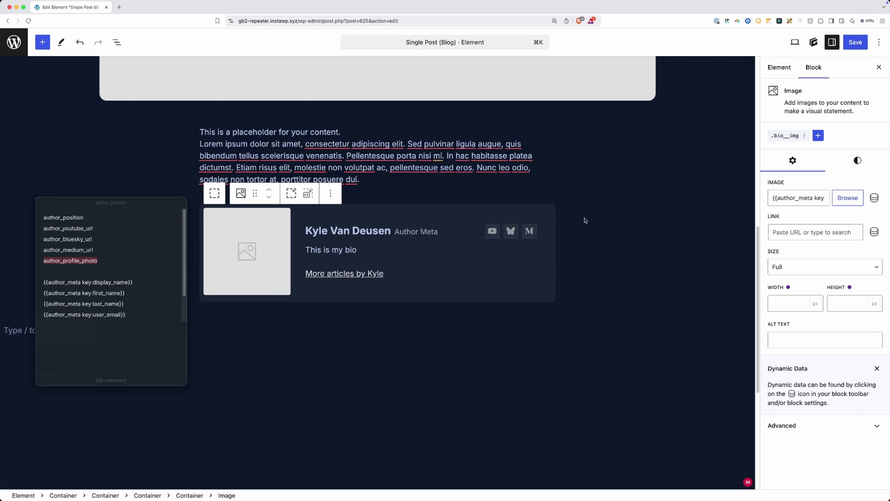
click(41, 203)
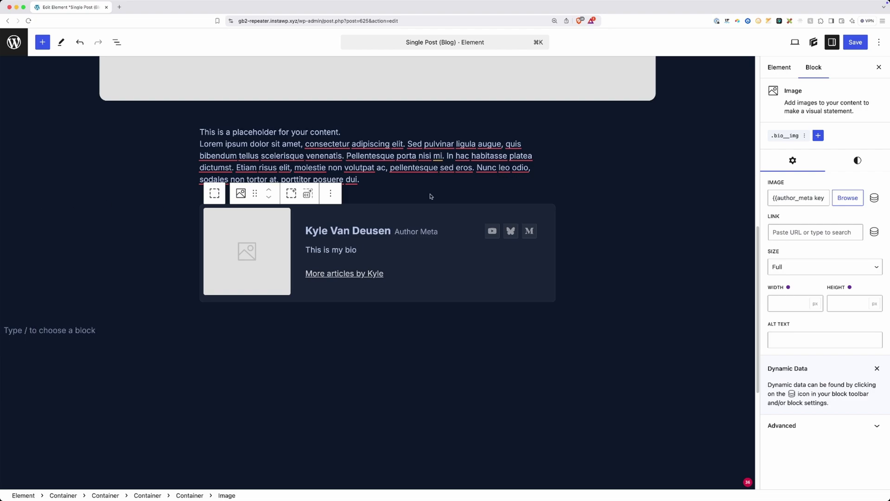
click(856, 42)
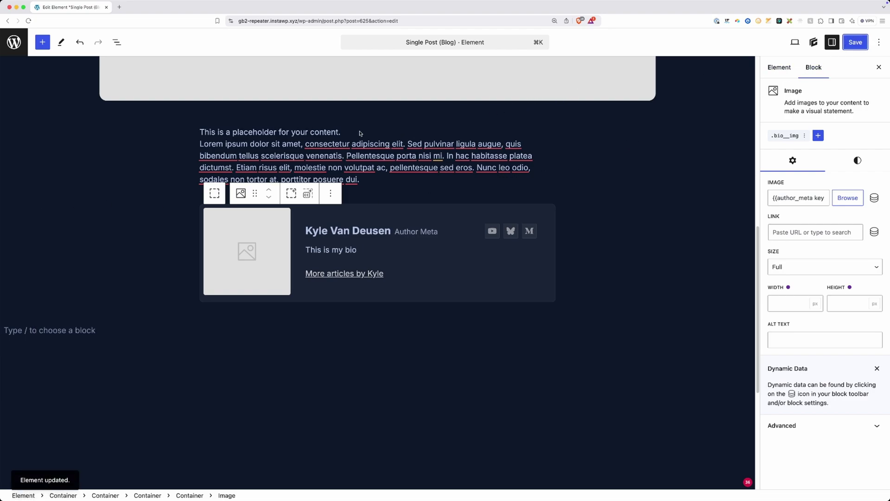
View the Initech post on the live site and scroll down to the author box.
click(21, 50)
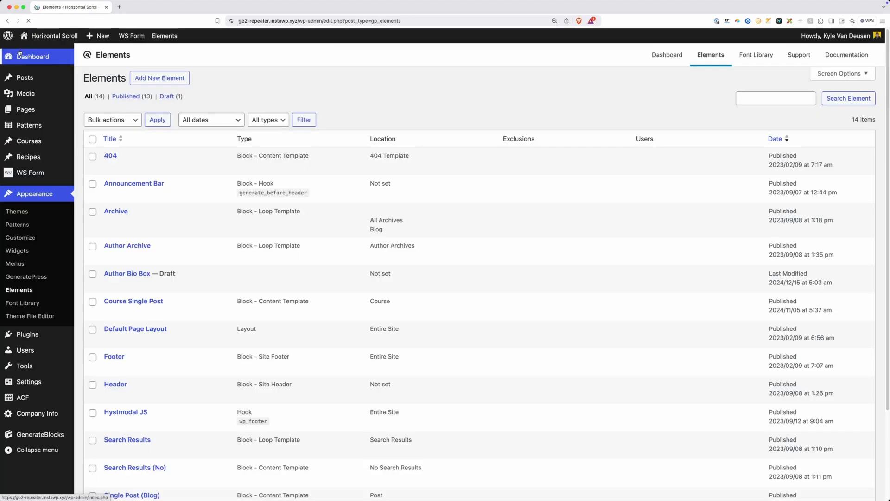
click(70, 79)
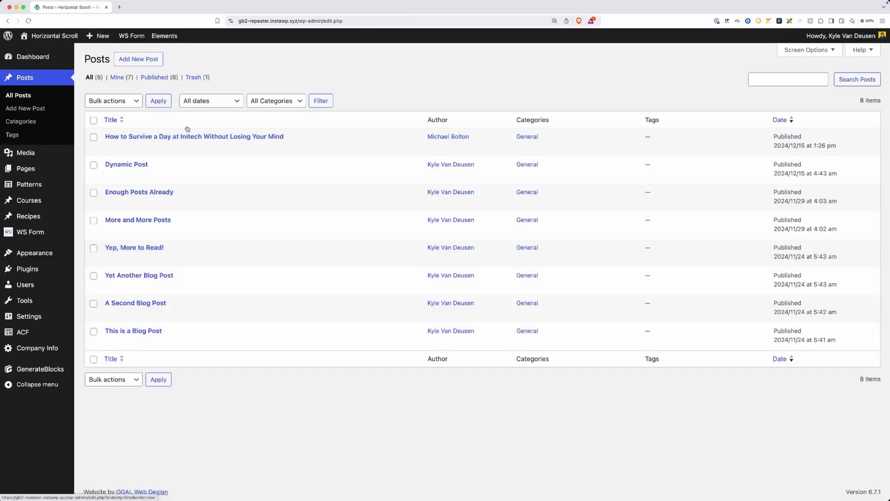
click(181, 148)
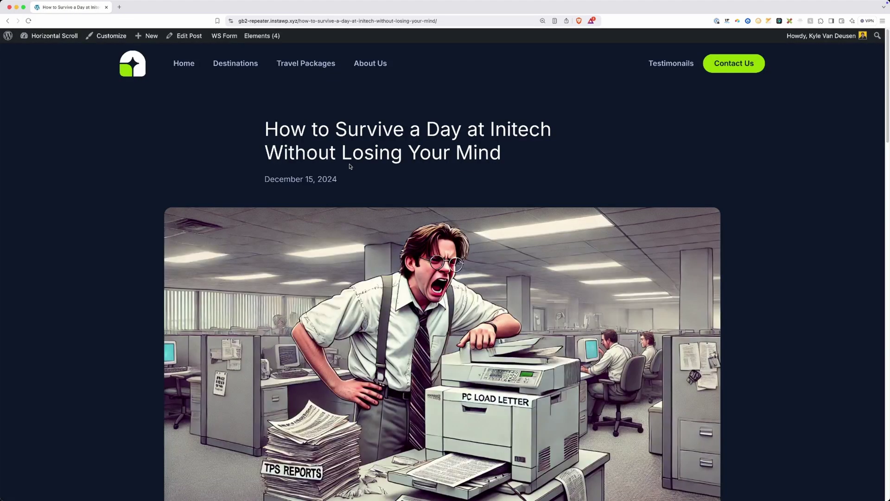
scroll(367, 185, down, 20)
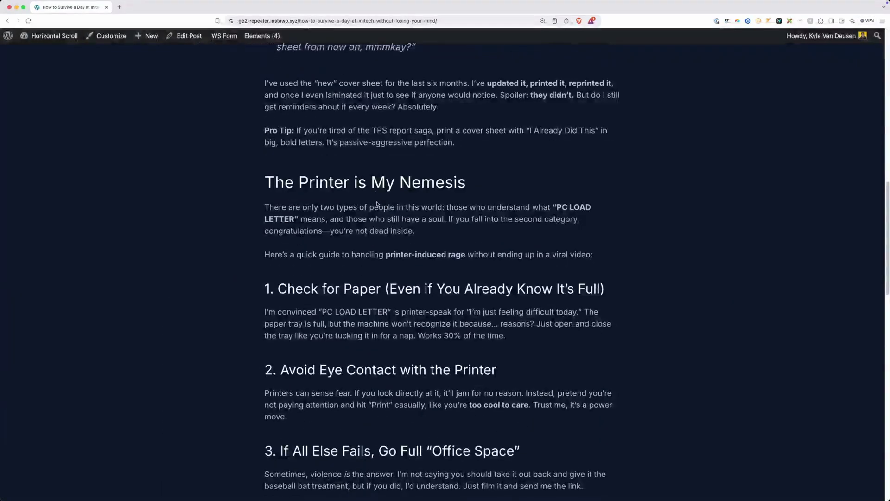
scroll(377, 202, down, 12)
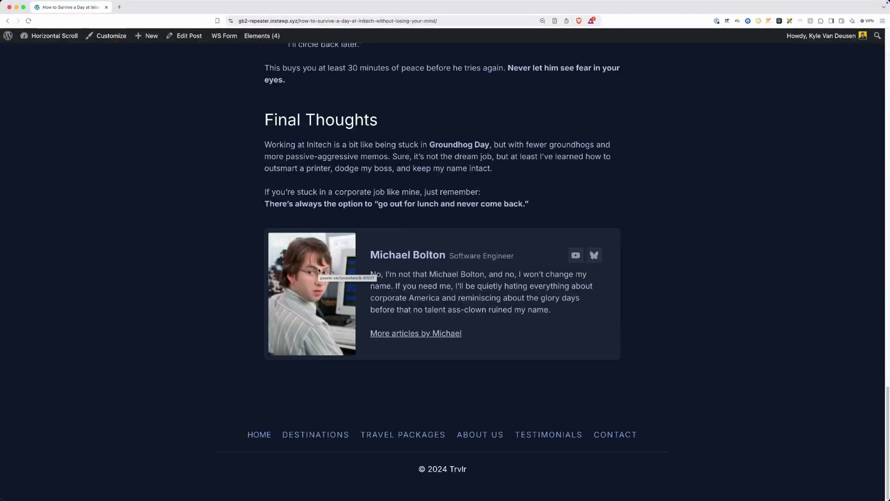
Highlight the rendered author name and bio paragraph to check them.
drag(370, 255, 492, 255)
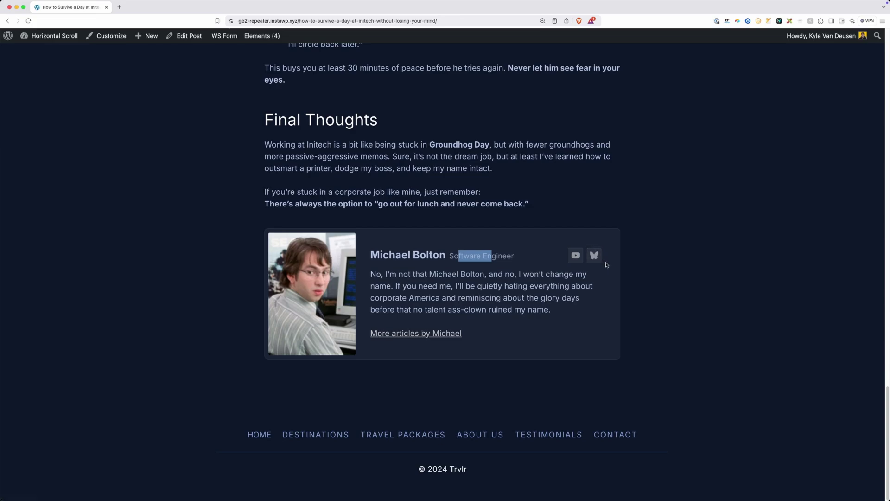
click(520, 288)
drag(371, 275, 553, 311)
click(553, 311)
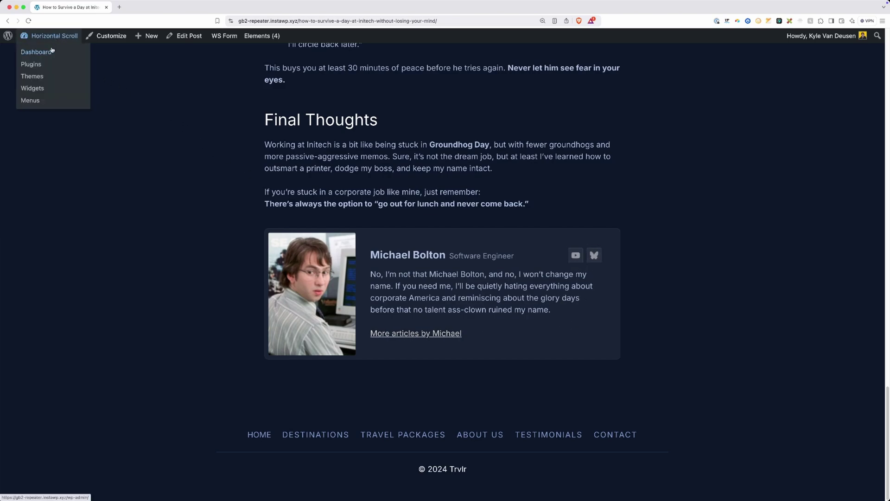
click(50, 50)
mouse_move(43, 275)
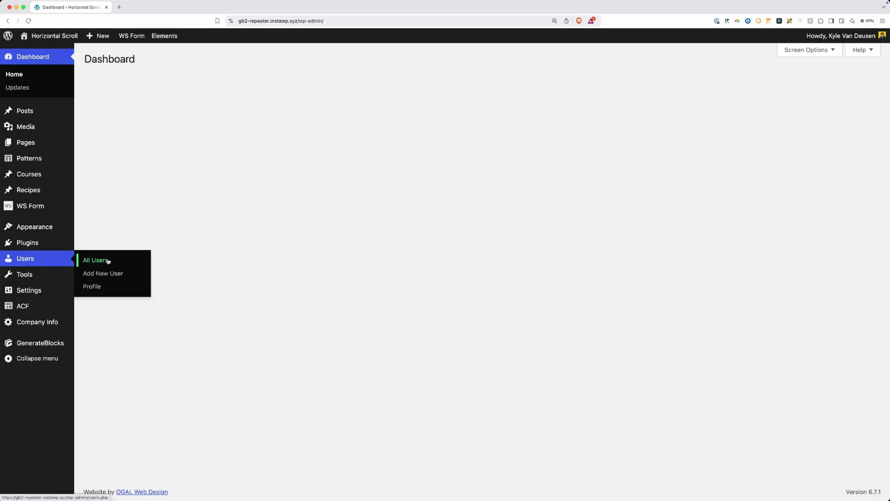
click(102, 258)
click(126, 174)
scroll(344, 242, down, 15)
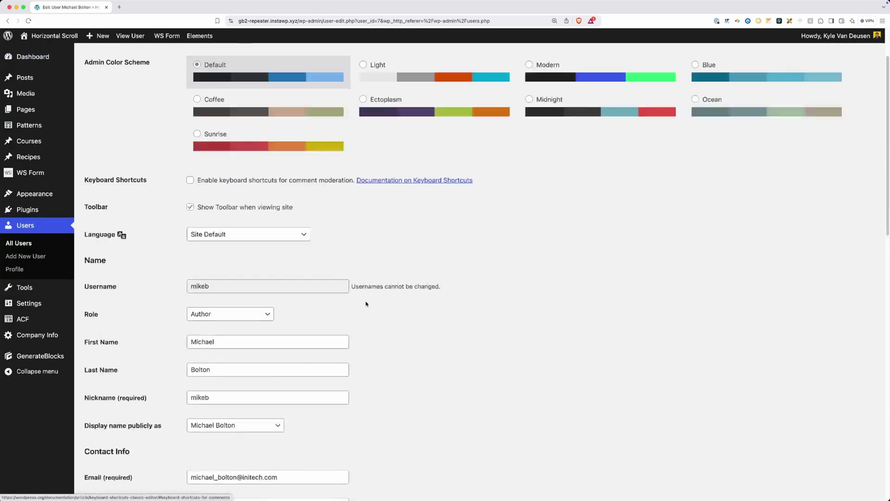
click(290, 310)
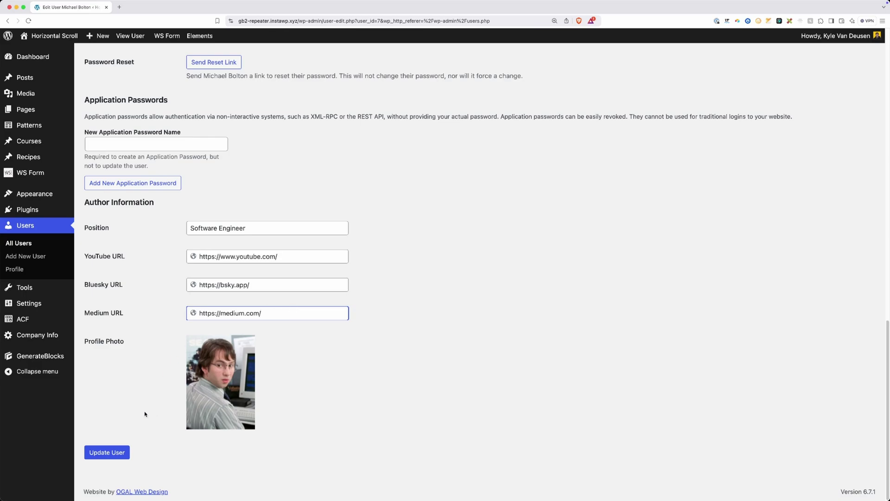
click(127, 444)
click(127, 446)
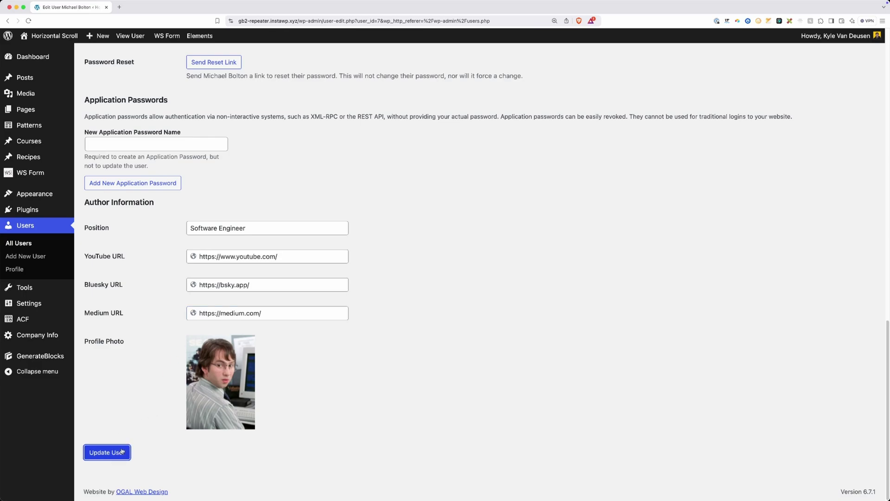
click(199, 36)
scroll(189, 277, down, 3)
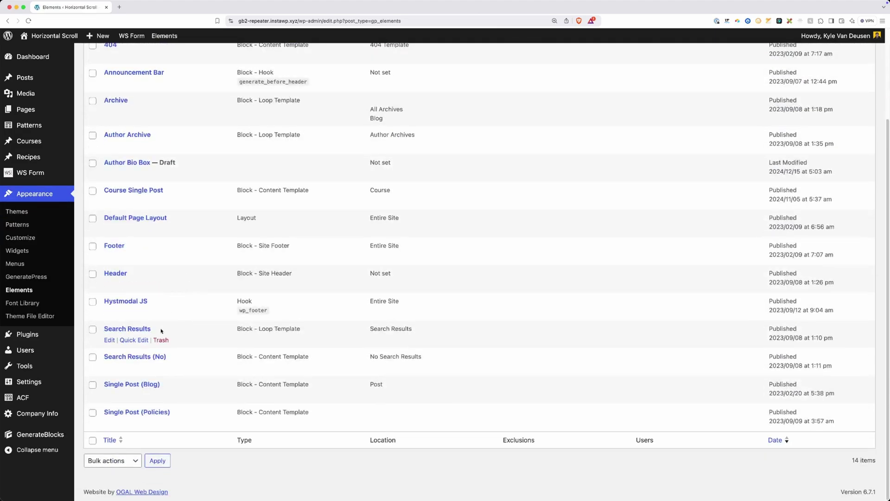
Fix the Medium button's link to {{author_meta key:author_medium_url}} in Single Post (Blog) and save.
mouse_move(109, 399)
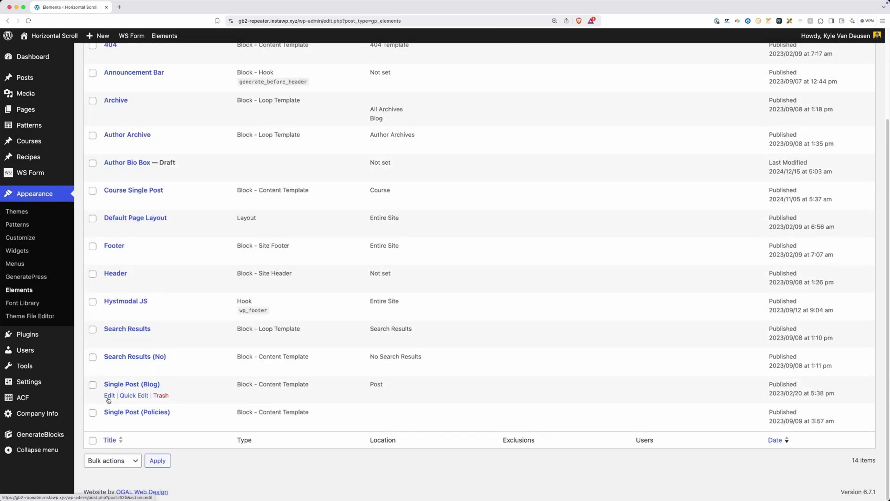
click(109, 396)
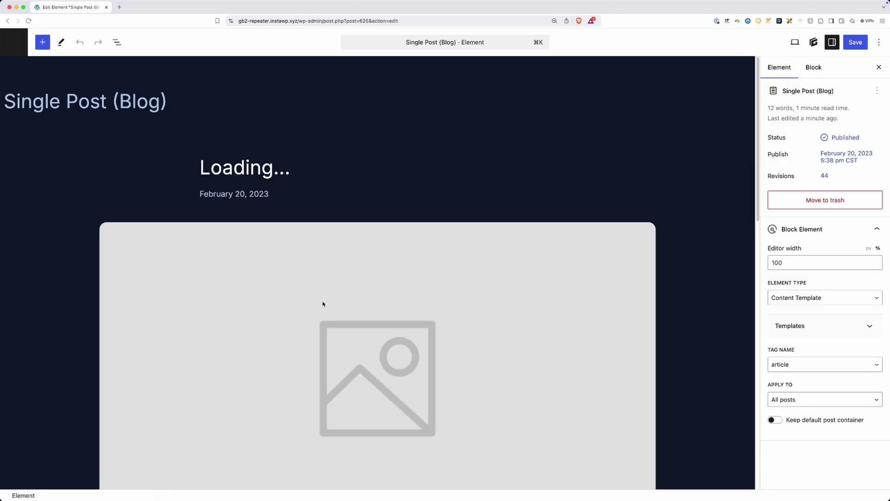
scroll(334, 306, down, 10)
scroll(351, 314, up, 5)
click(529, 227)
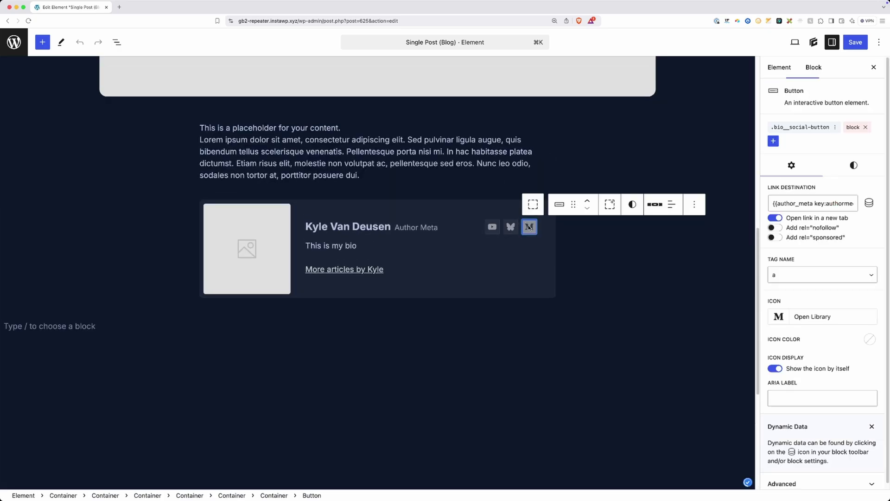
click(671, 204)
click(654, 204)
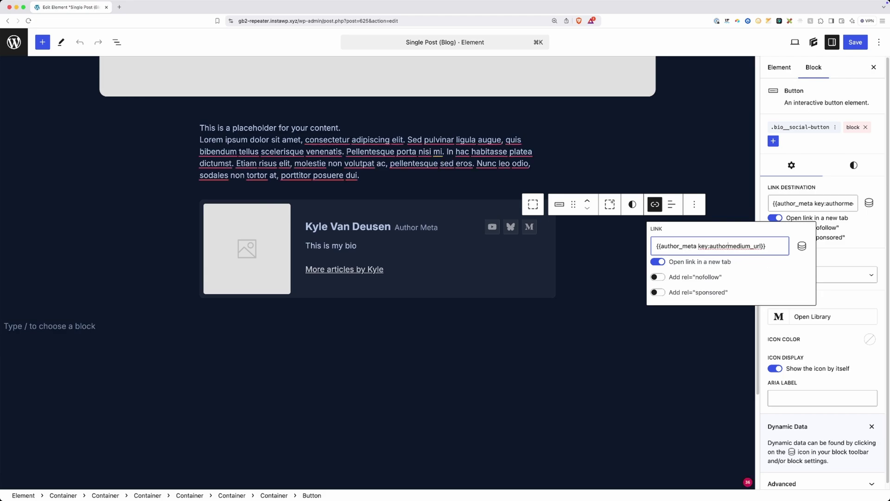
click(728, 246)
text(_)
click(613, 241)
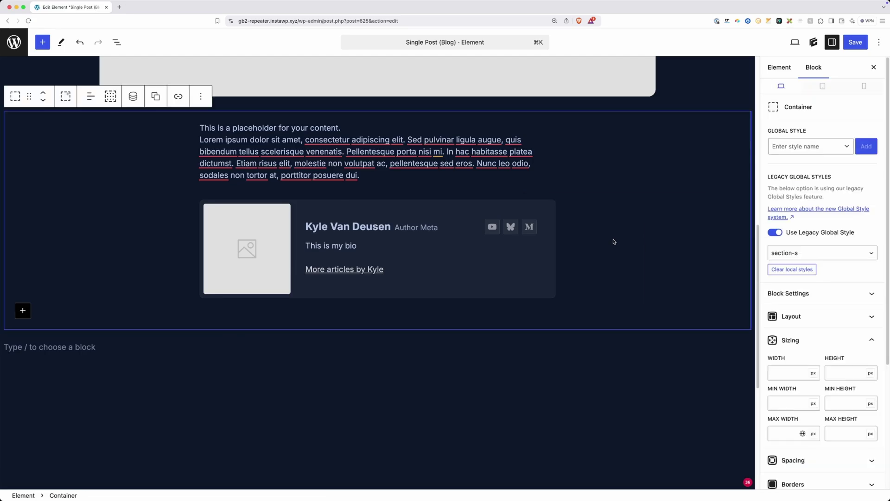
click(854, 42)
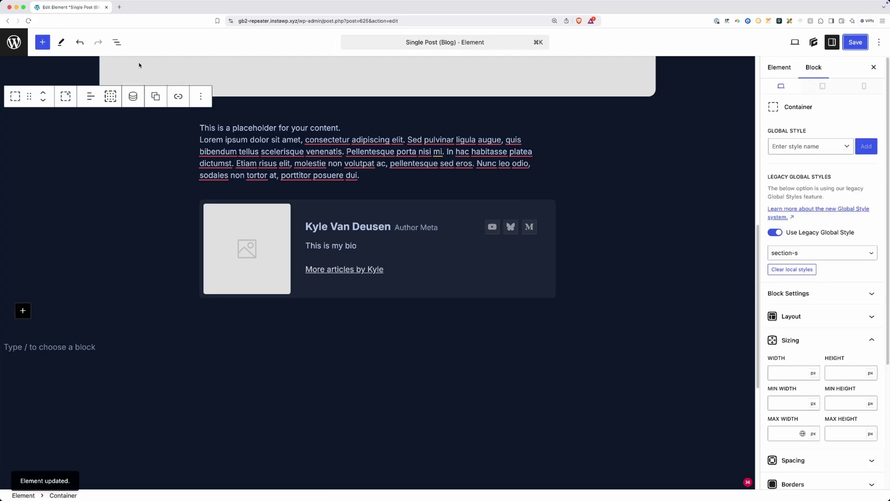
click(14, 42)
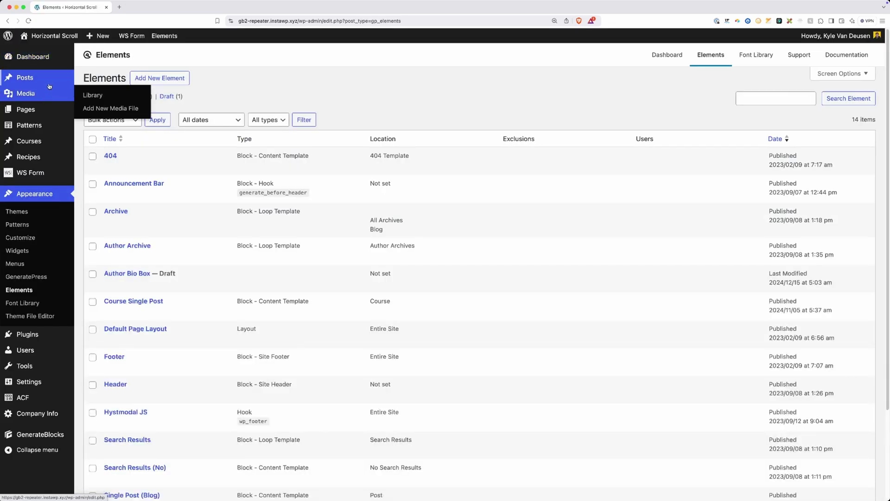
Scroll the Initech post to its author box, now showing Medium beside YouTube and Bluesky.
mouse_move(26, 77)
scroll(590, 258, down, 15)
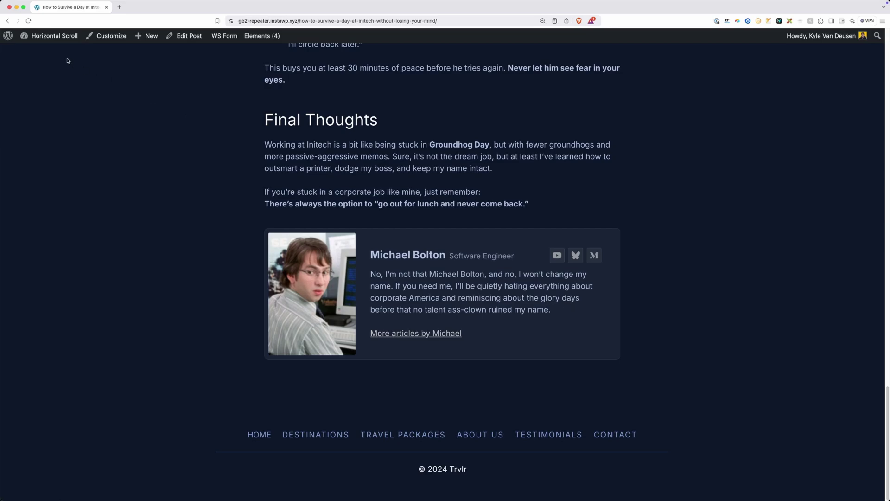
Empty the author's Medium URL field in their user profile and update the user.
click(37, 52)
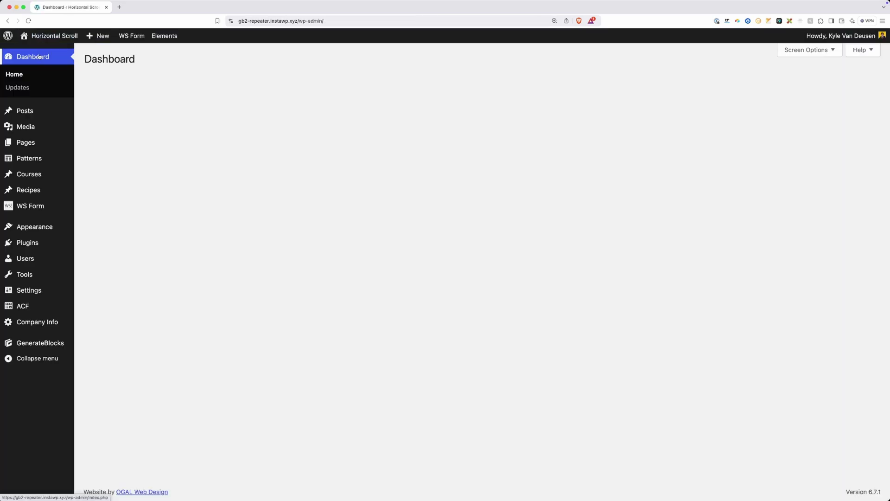
mouse_move(44, 260)
click(90, 261)
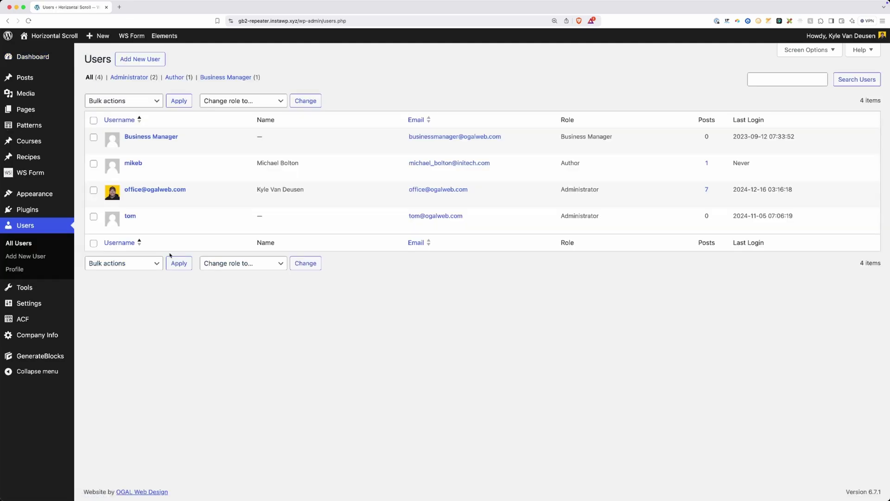
click(129, 173)
scroll(330, 278, down, 10)
scroll(330, 278, down, 5)
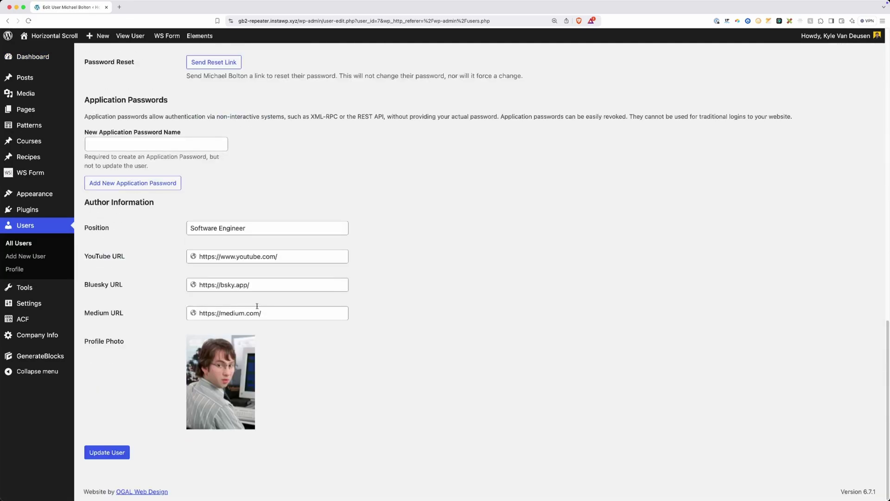
click(250, 313)
key(super+a)
key(BackSpace)
click(147, 356)
click(111, 451)
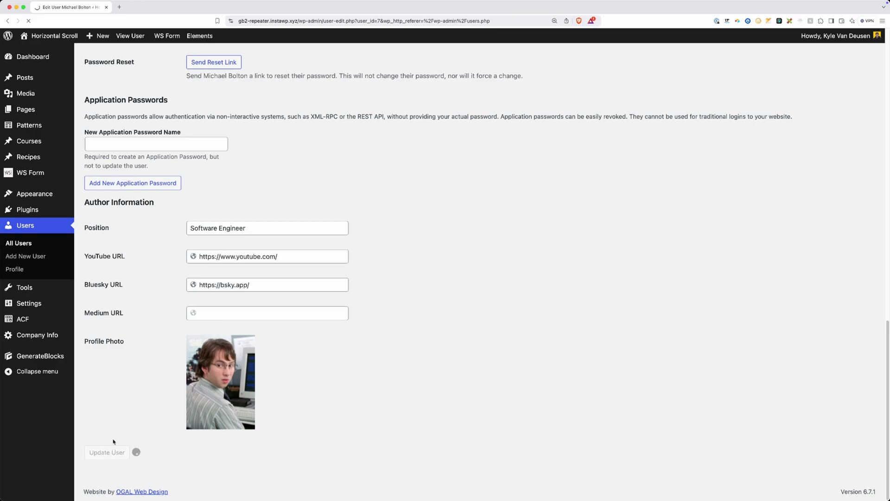
View the Initech post to confirm only YouTube and Bluesky icons remain.
mouse_move(53, 77)
click(94, 80)
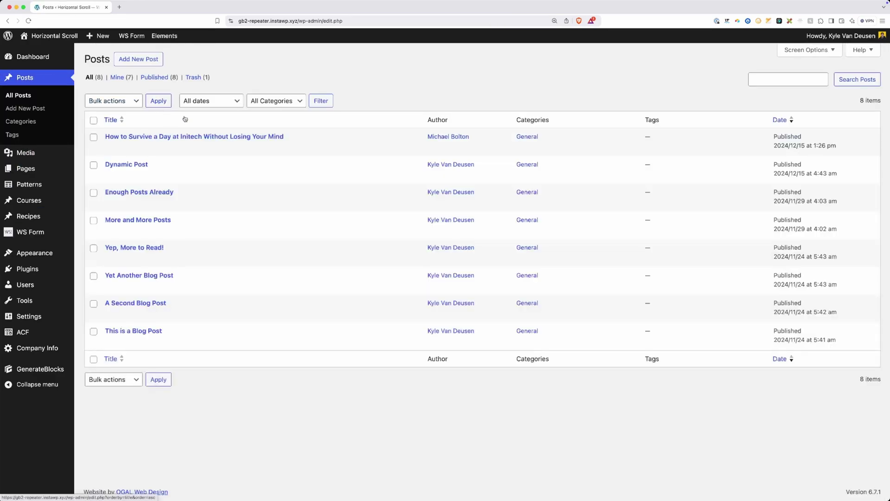
click(180, 147)
key(End)
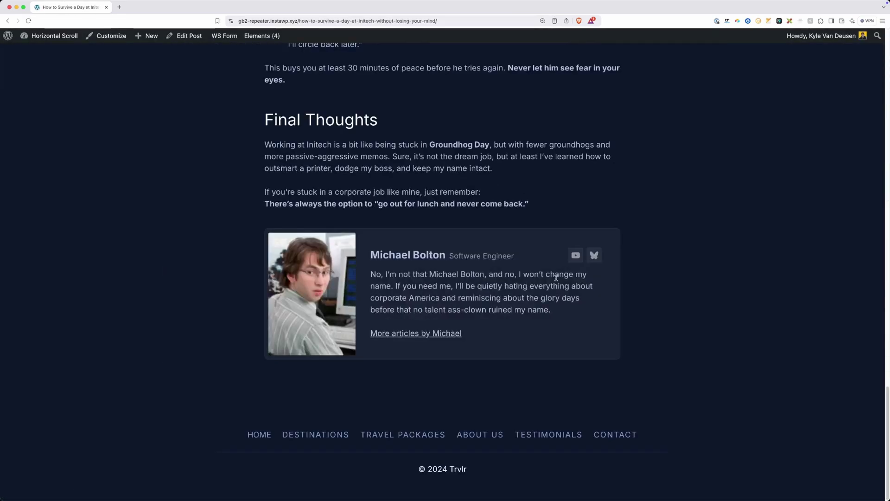